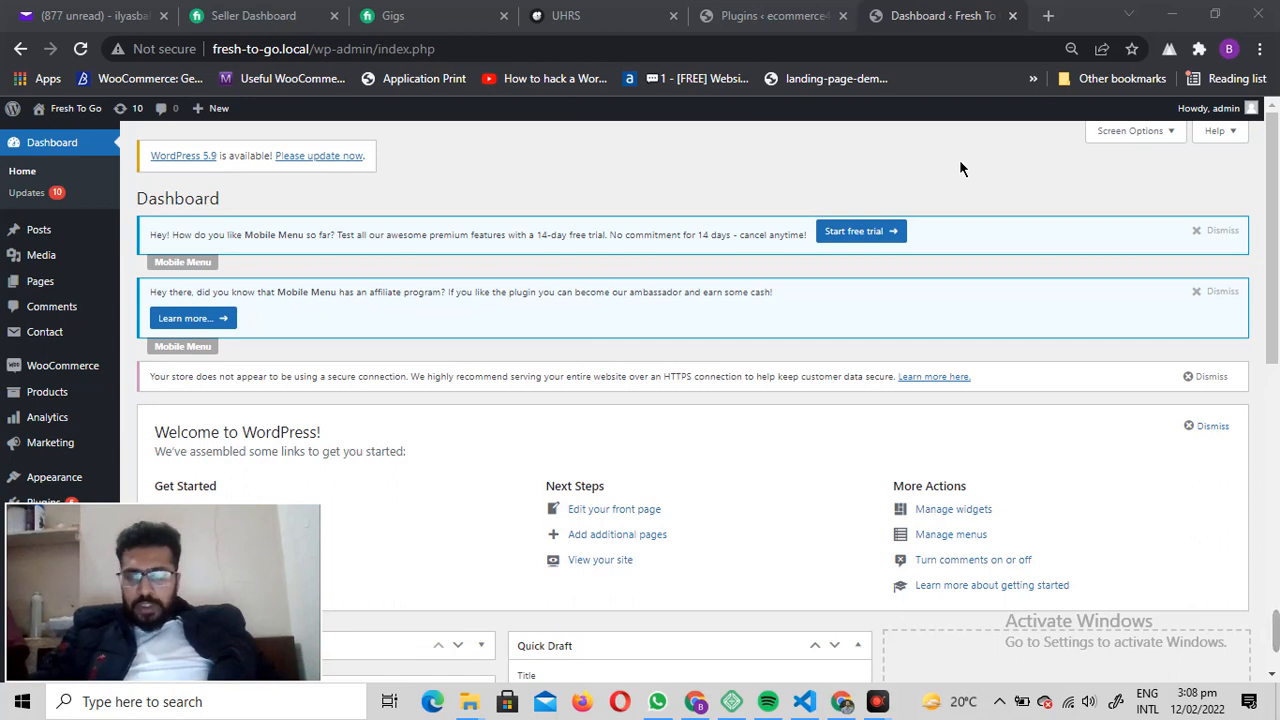
{"action": "left_click", "coordinate": [961, 161]}
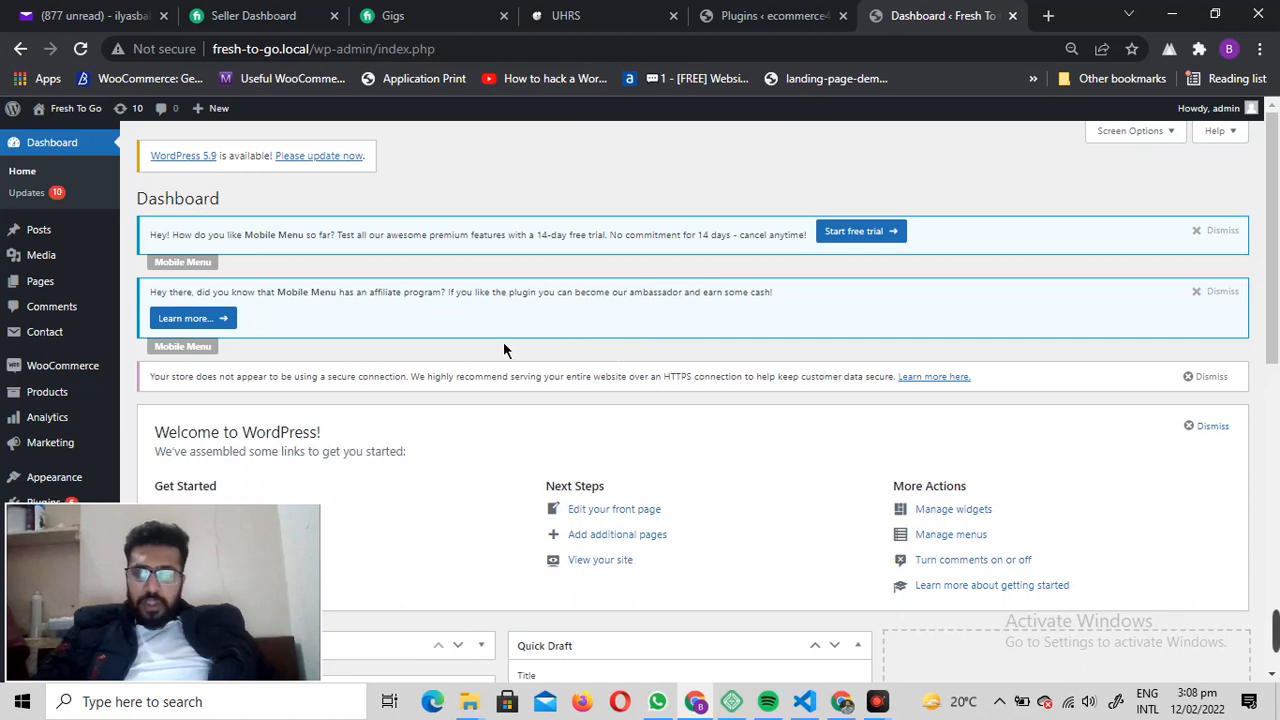
{"action": "scroll", "coordinate": [491, 331], "scroll_direction": "down", "scroll_amount": 1}
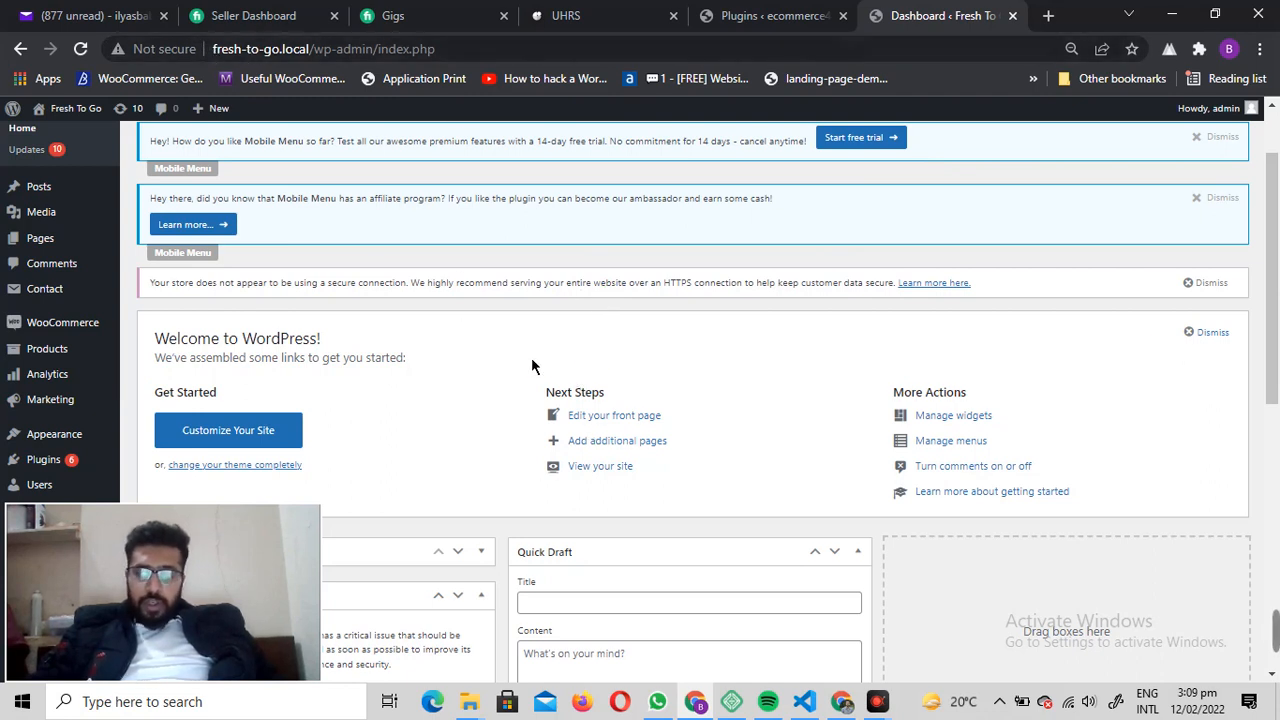
{"action": "mouse_move", "coordinate": [1275, 631]}
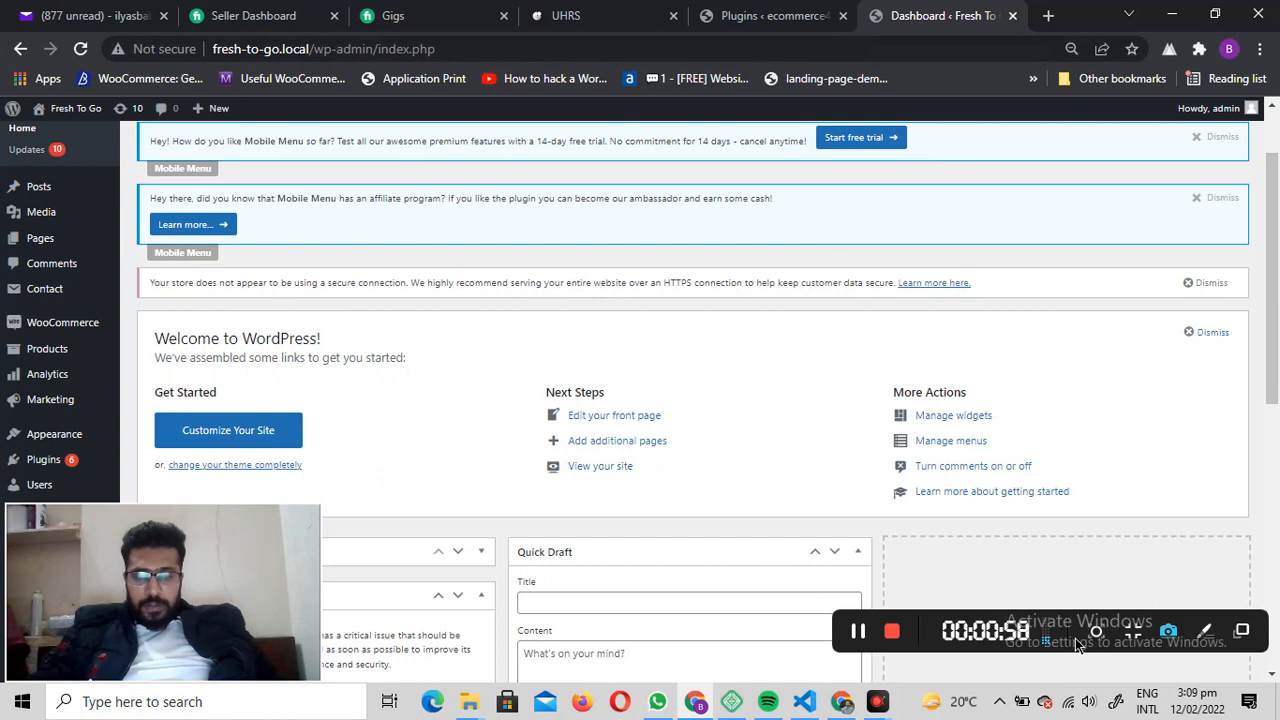
{"action": "left_click", "coordinate": [858, 631]}
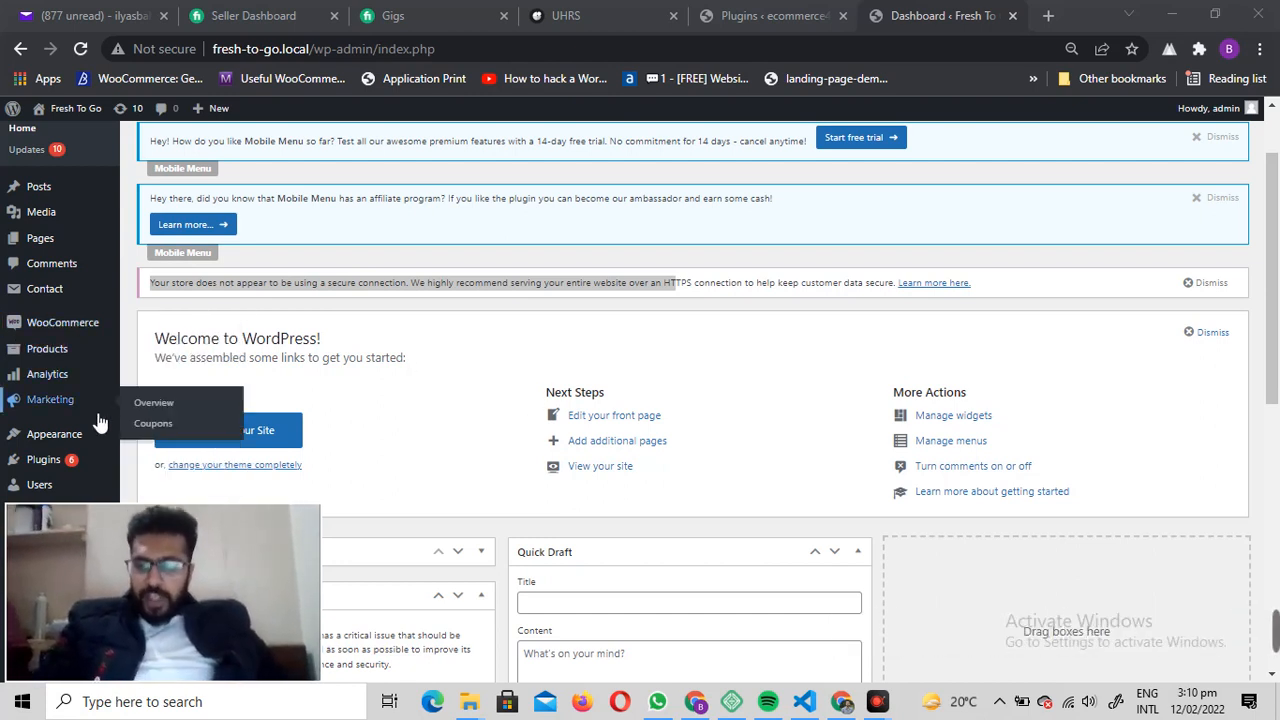
- Upload the plugin archive woo-advanced-shipment-tracking.zip from the computer and install it on the site
{"action": "mouse_move", "coordinate": [62, 470]}
{"action": "left_click", "coordinate": [158, 484]}
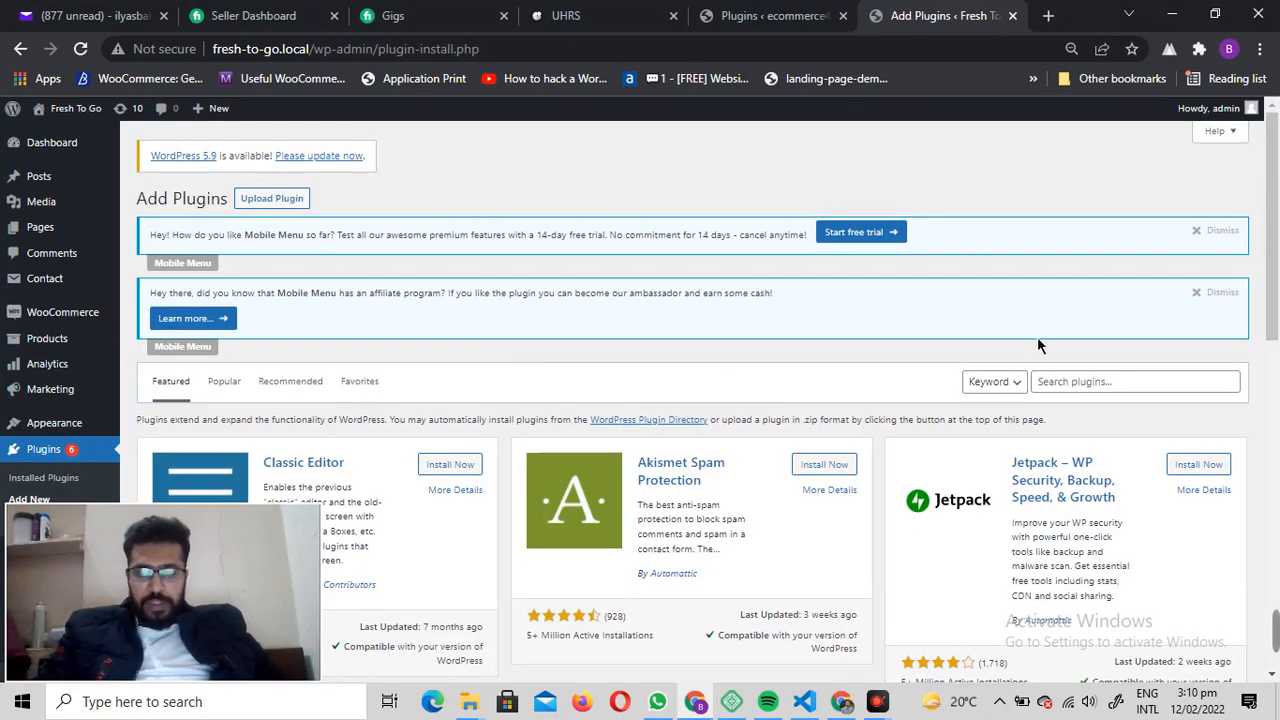
{"action": "left_click", "coordinate": [1090, 382]}
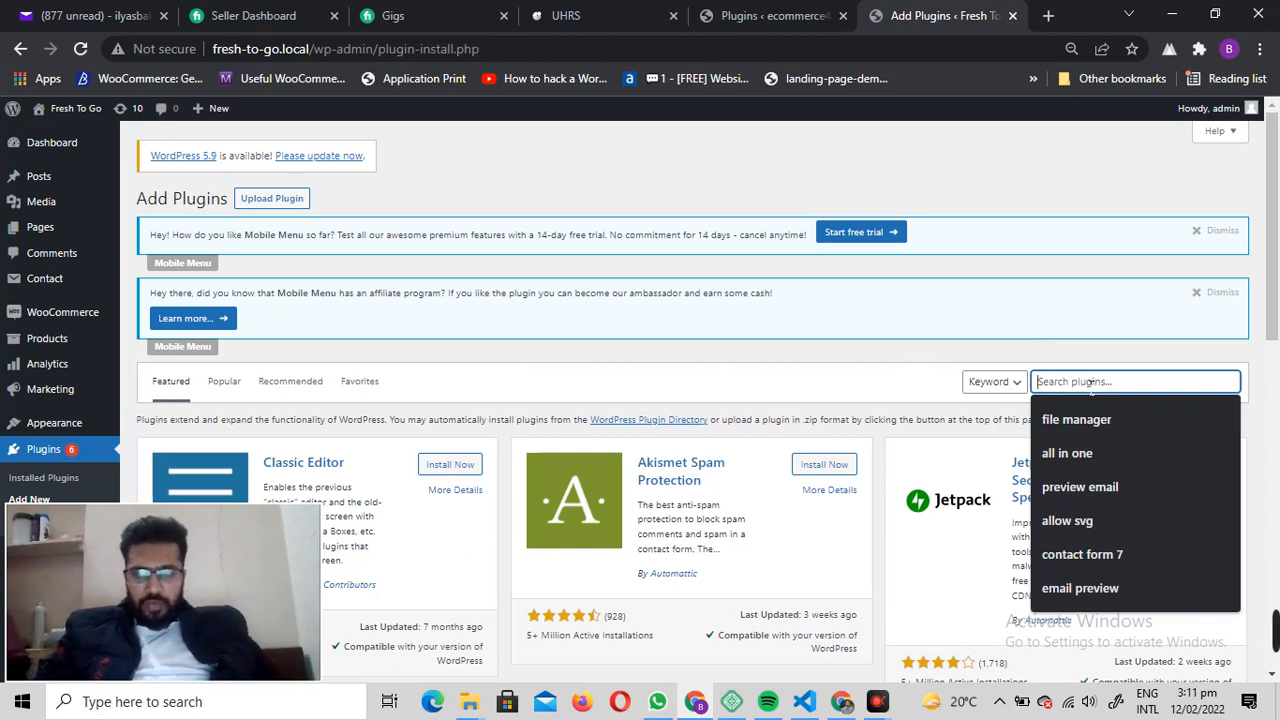
{"action": "left_click", "coordinate": [271, 198]}
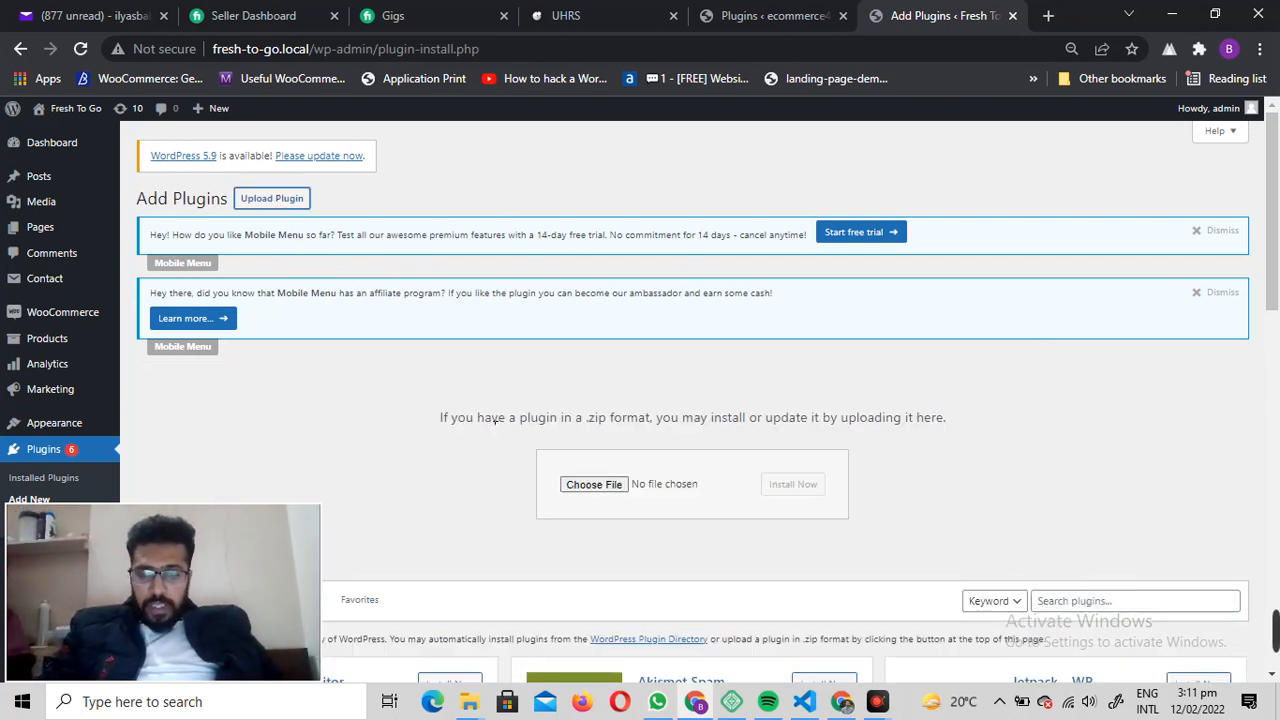
{"action": "left_click", "coordinate": [595, 487]}
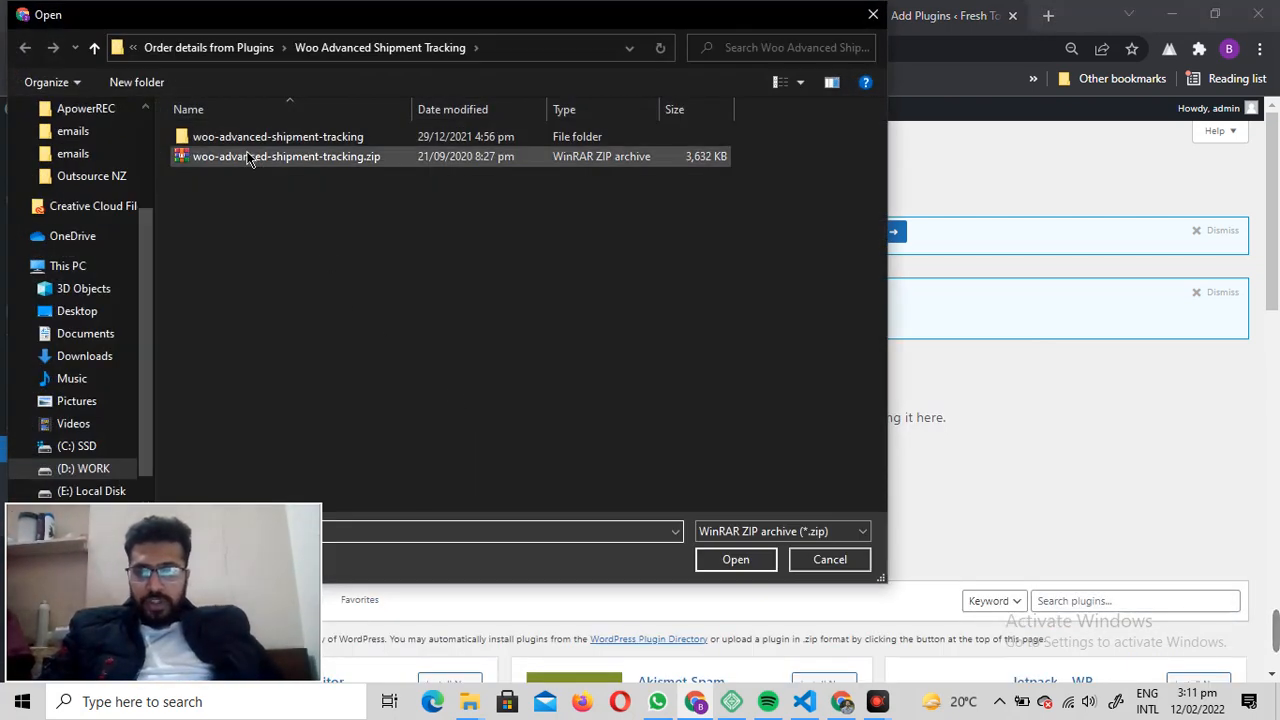
{"action": "double_click", "coordinate": [307, 158]}
{"action": "left_click", "coordinate": [815, 483]}
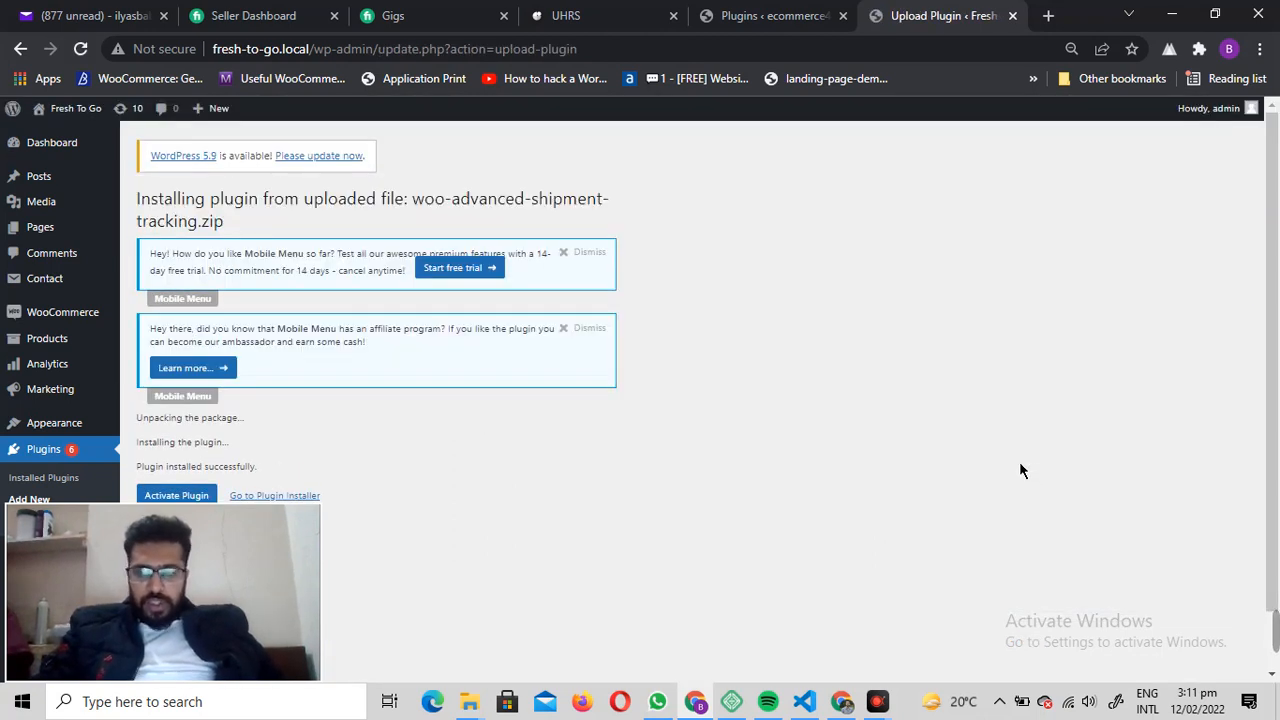
- Activate the uploaded plugin and locate Advanced Shipment Tracking for WooCommerce in the installed plugins list
{"action": "scroll", "coordinate": [600, 440], "scroll_direction": "down", "scroll_amount": 1}
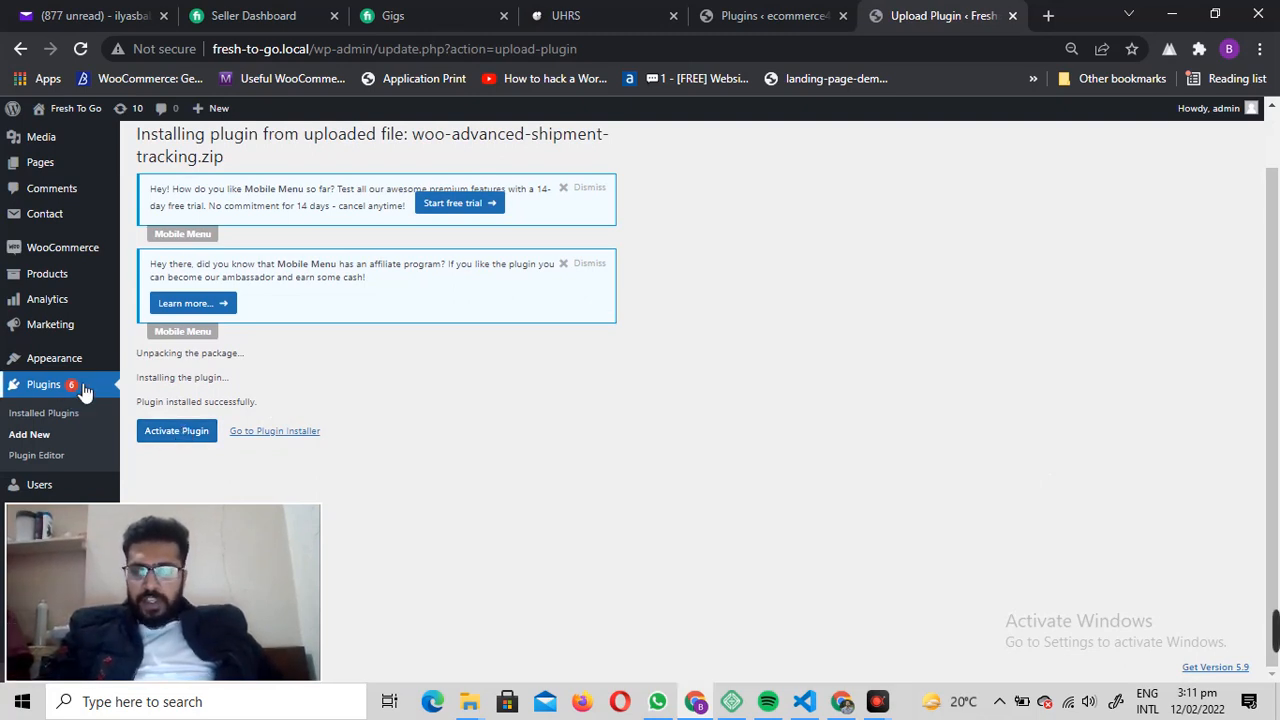
{"action": "left_click", "coordinate": [190, 440]}
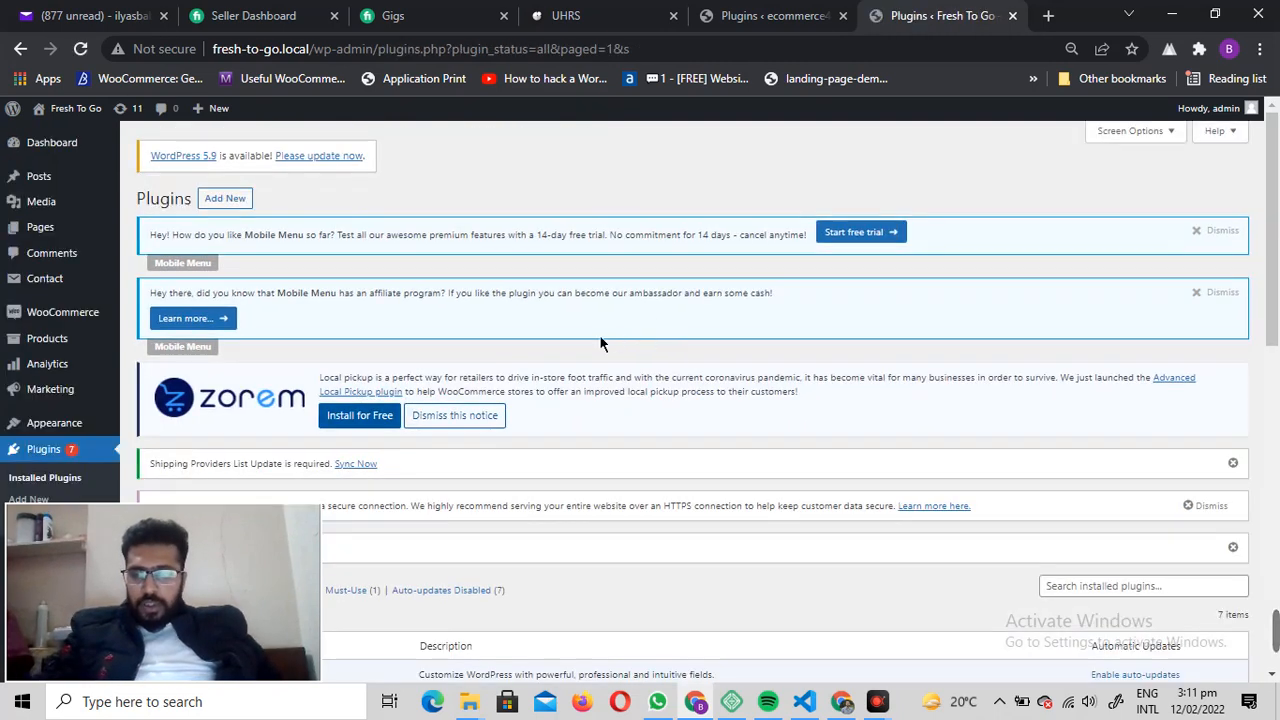
{"action": "scroll", "coordinate": [600, 343], "scroll_direction": "down", "scroll_amount": 4}
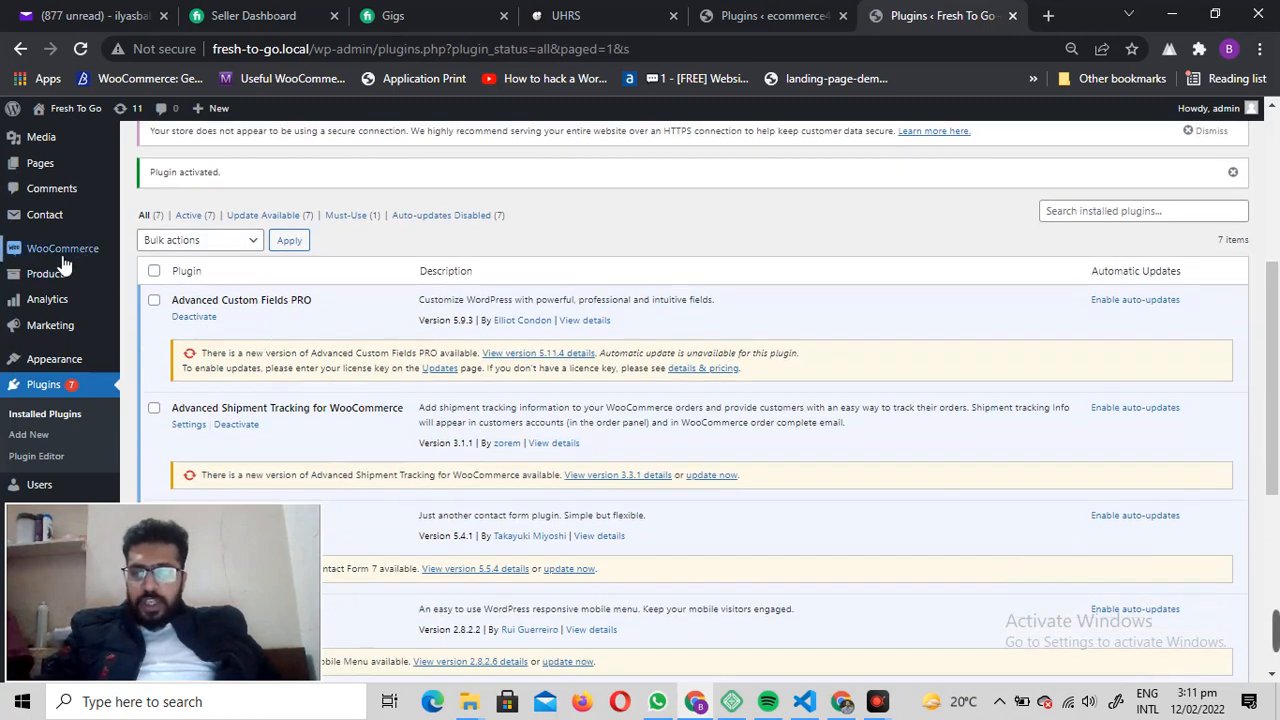
{"action": "scroll", "coordinate": [457, 256], "scroll_direction": "down", "scroll_amount": 1}
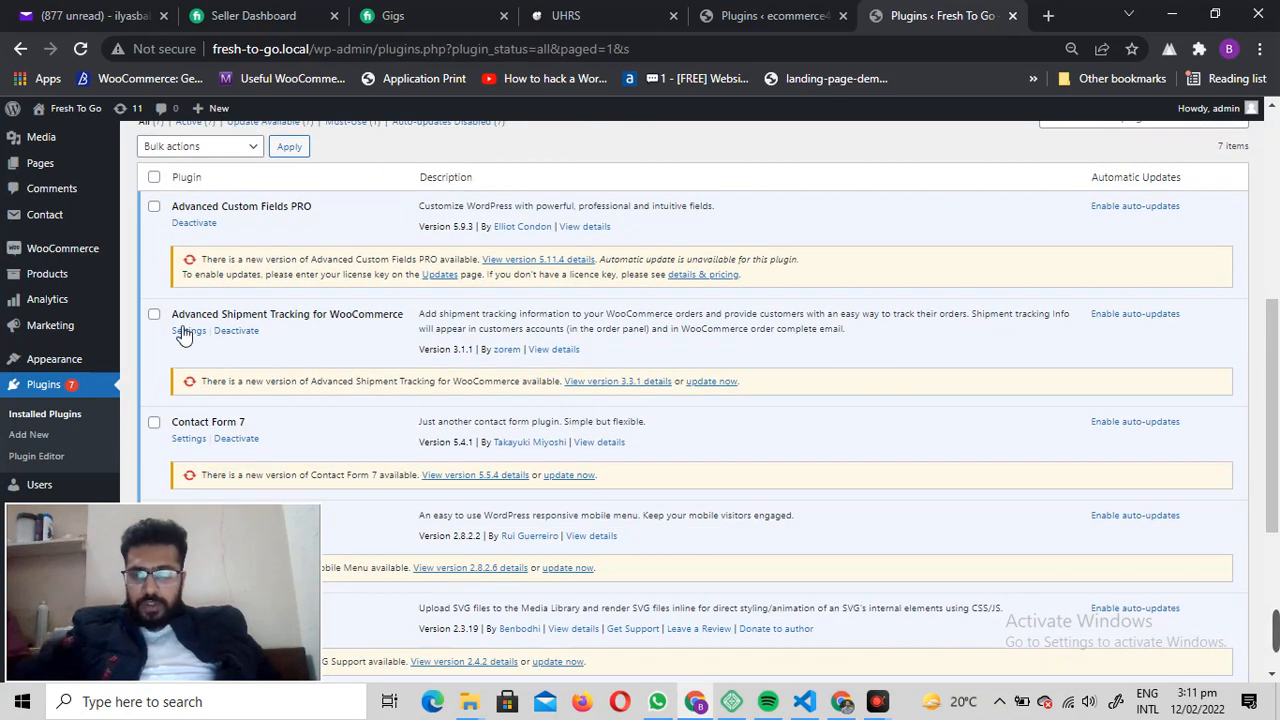
{"action": "left_click_drag", "start_coordinate": [170, 314], "coordinate": [411, 316]}
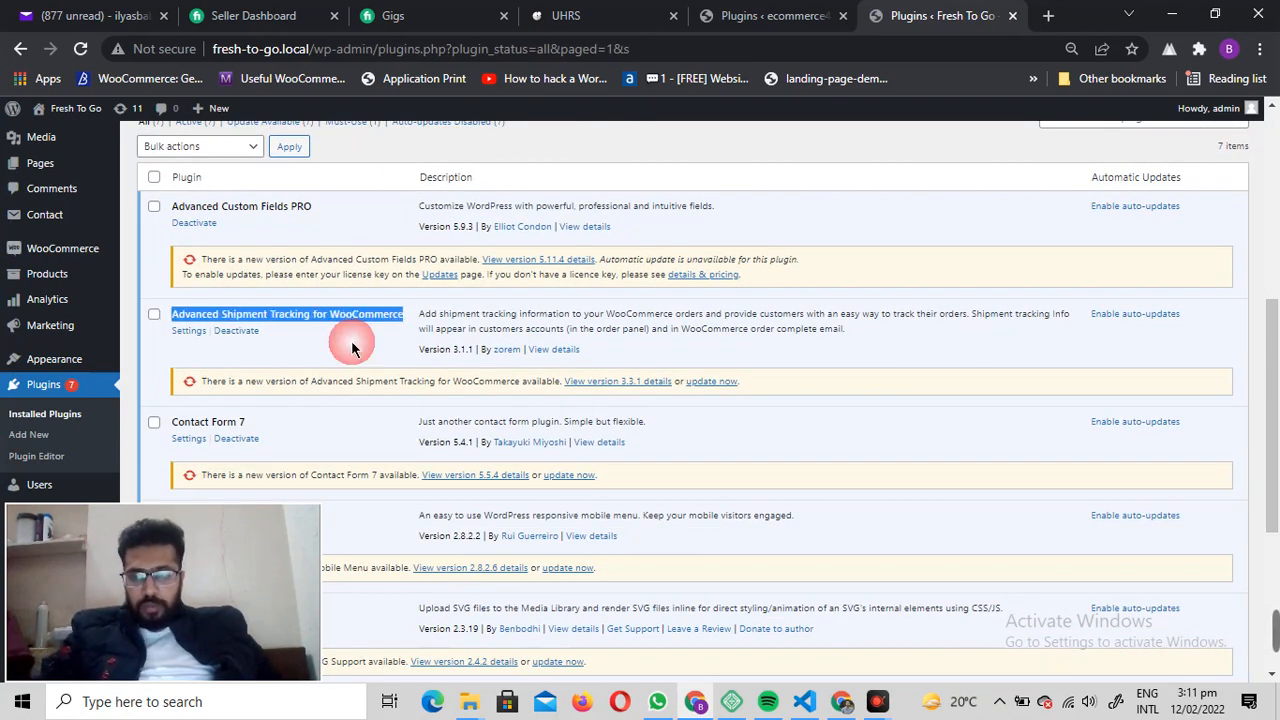
{"action": "left_click", "coordinate": [633, 337]}
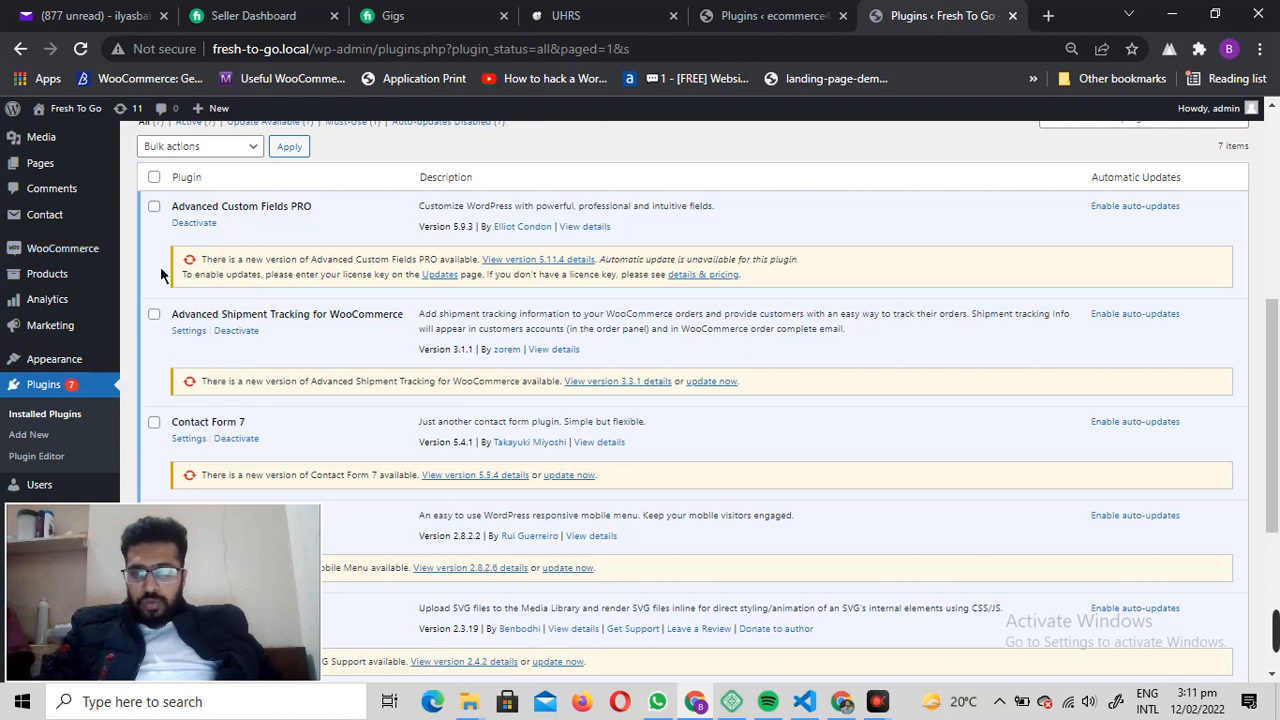
- Go to the WooCommerce orders list and open the completed order for editing in a new browser tab
{"action": "mouse_move", "coordinate": [80, 252]}
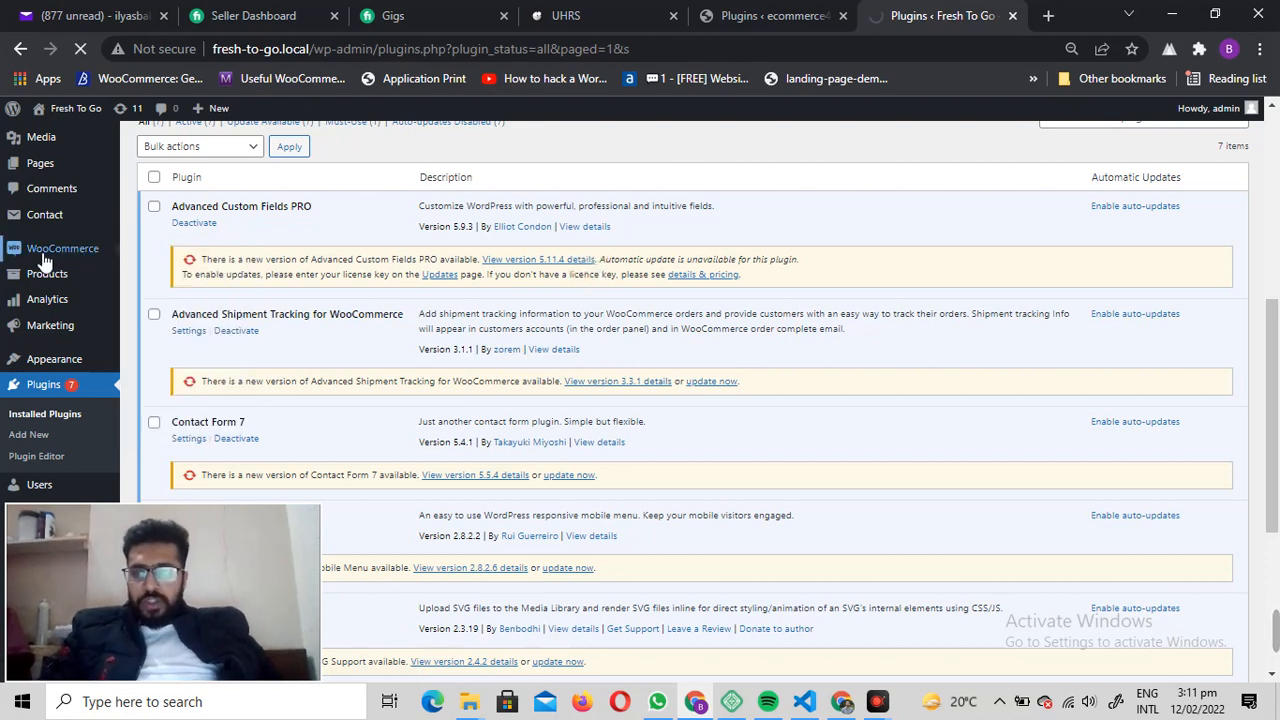
{"action": "left_click", "coordinate": [160, 273]}
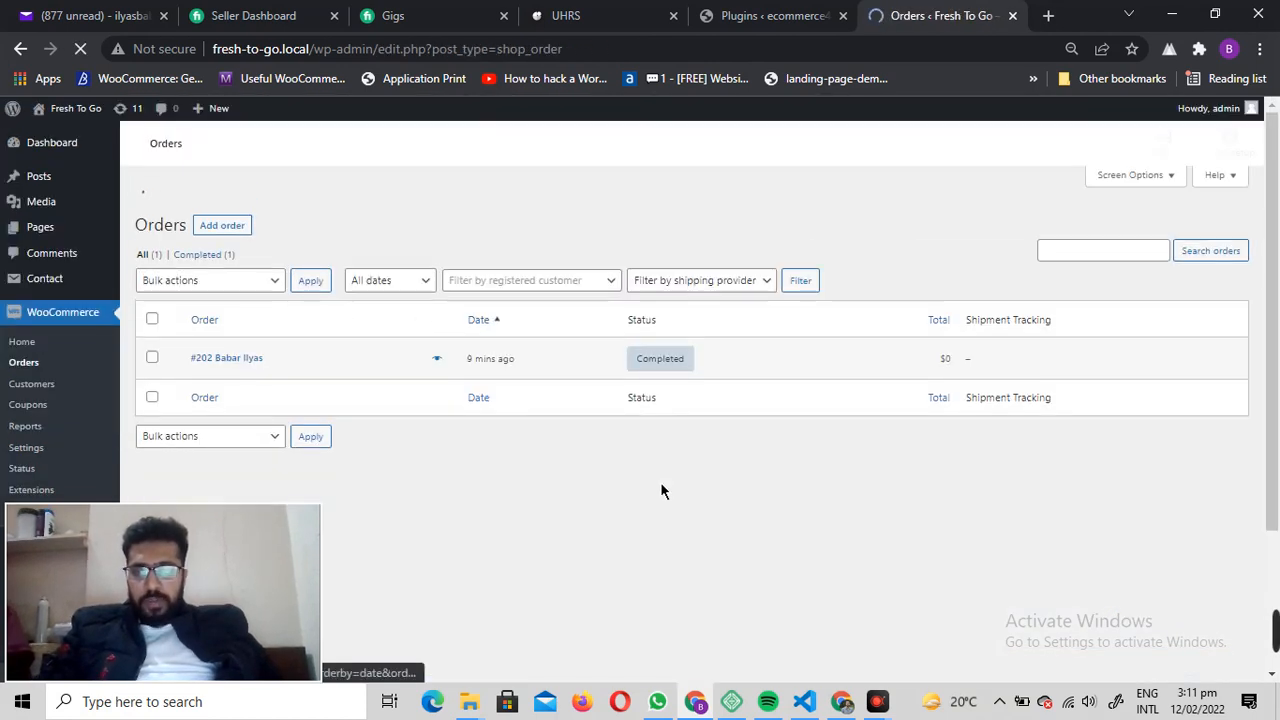
{"action": "scroll", "coordinate": [512, 307], "scroll_direction": "down", "scroll_amount": 2}
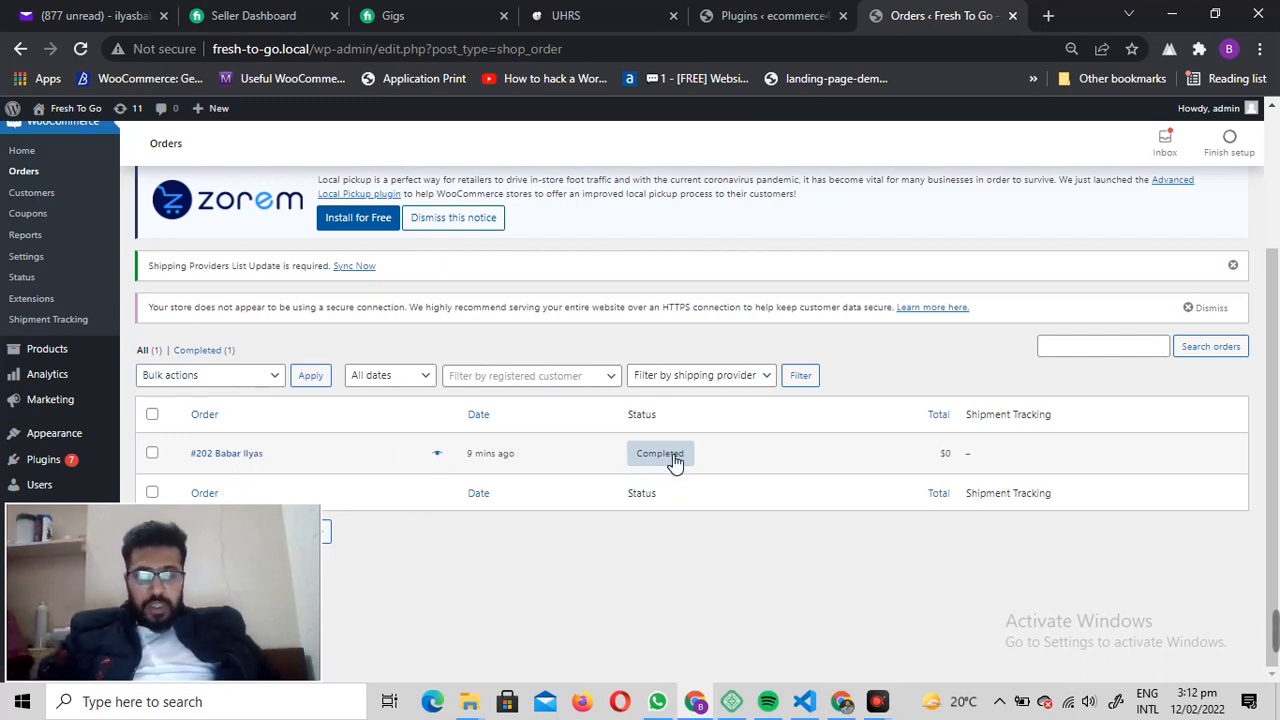
{"action": "mouse_move", "coordinate": [676, 461]}
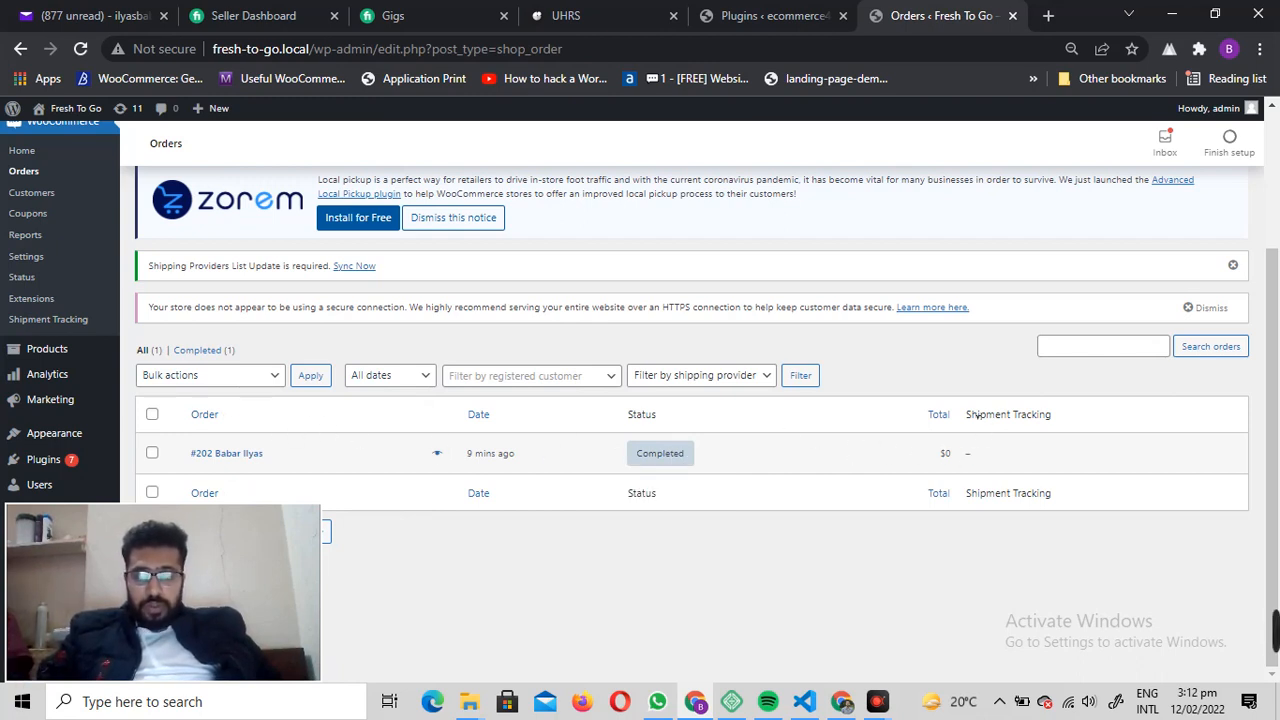
{"action": "right_click", "coordinate": [250, 455]}
{"action": "left_click", "coordinate": [328, 226]}
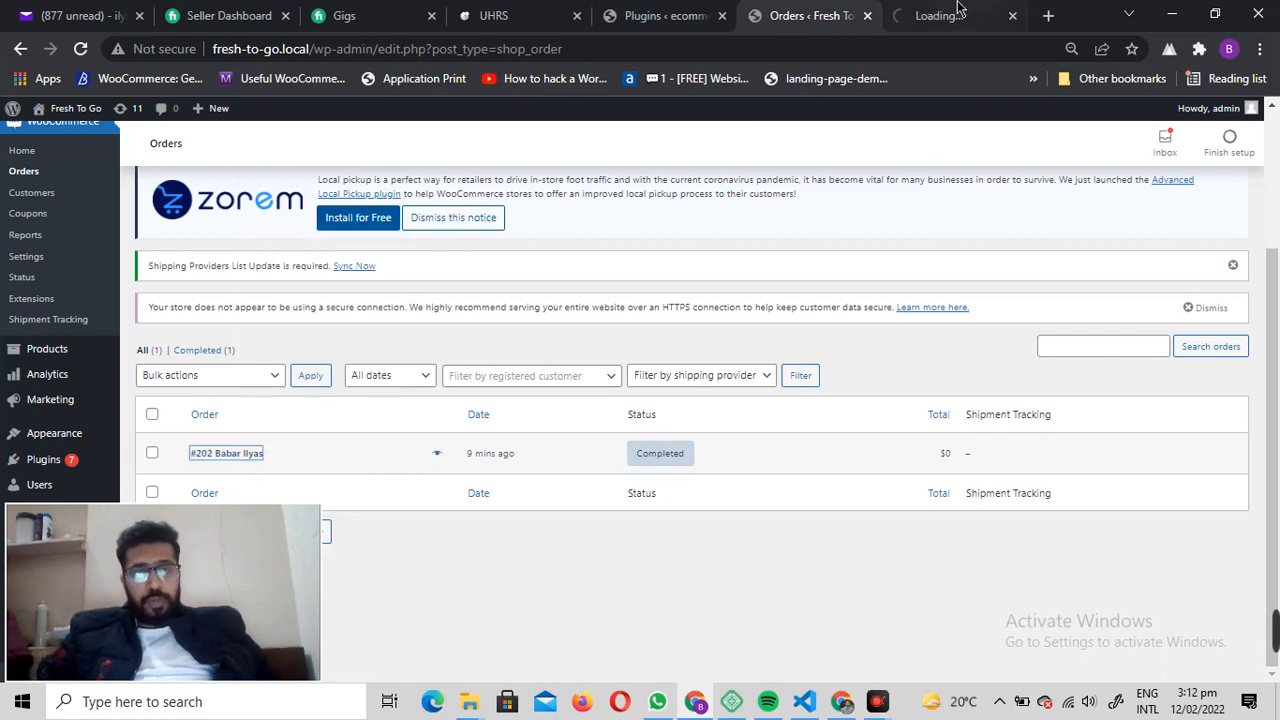
{"action": "left_click", "coordinate": [940, 15]}
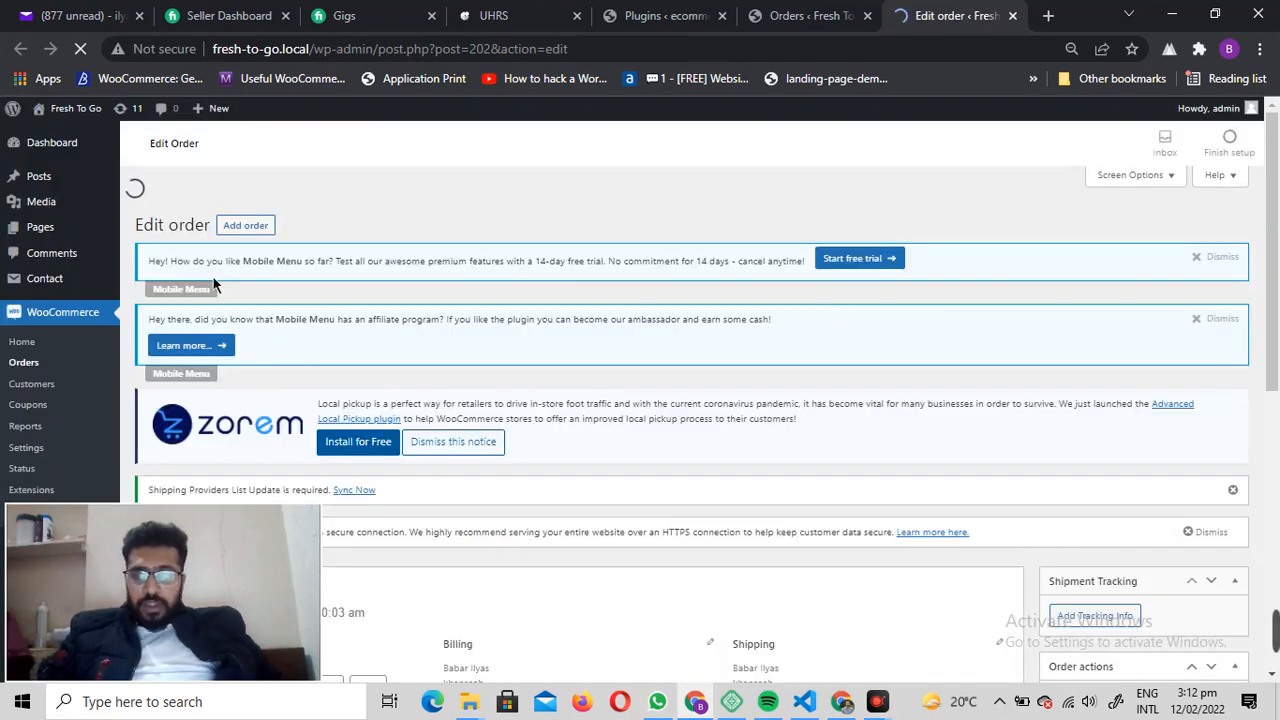
- Start adding tracking info to the order with the tracking number "testing 123"
{"action": "scroll", "coordinate": [390, 285], "scroll_direction": "down", "scroll_amount": 6}
{"action": "scroll", "coordinate": [607, 315], "scroll_direction": "up", "scroll_amount": 8}
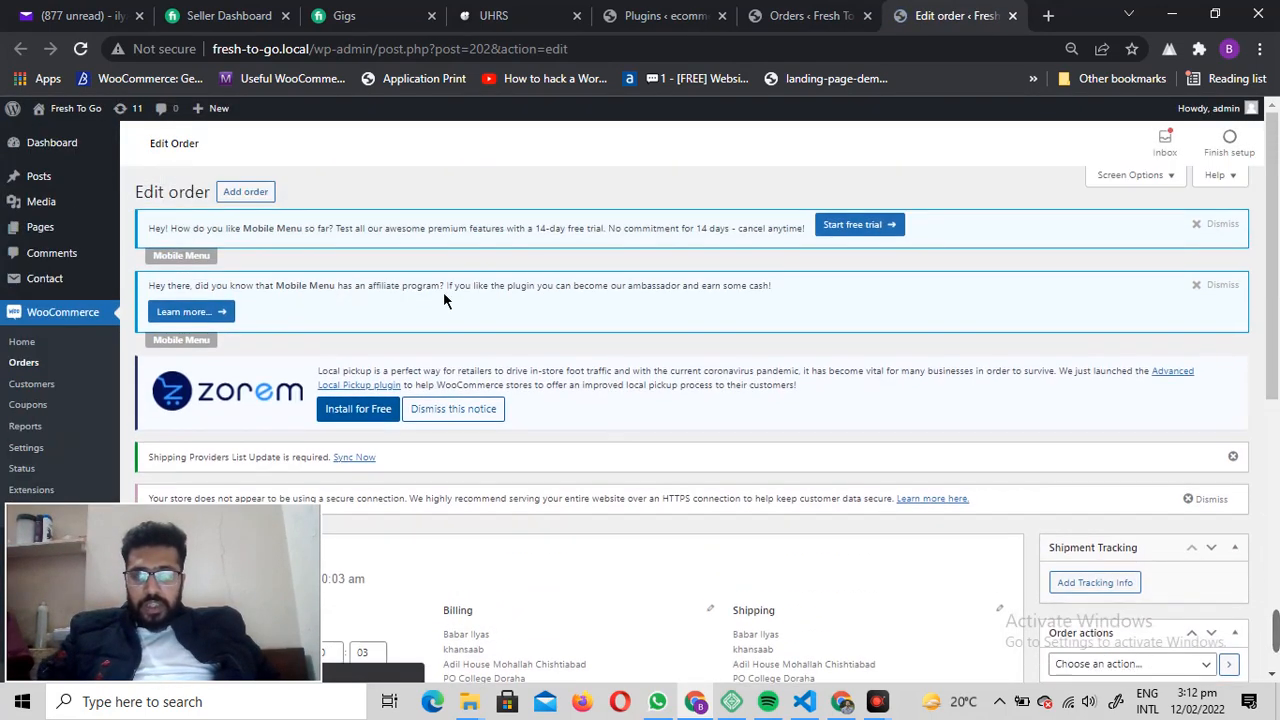
{"action": "scroll", "coordinate": [443, 292], "scroll_direction": "down", "scroll_amount": 6}
{"action": "scroll", "coordinate": [673, 356], "scroll_direction": "up", "scroll_amount": 2}
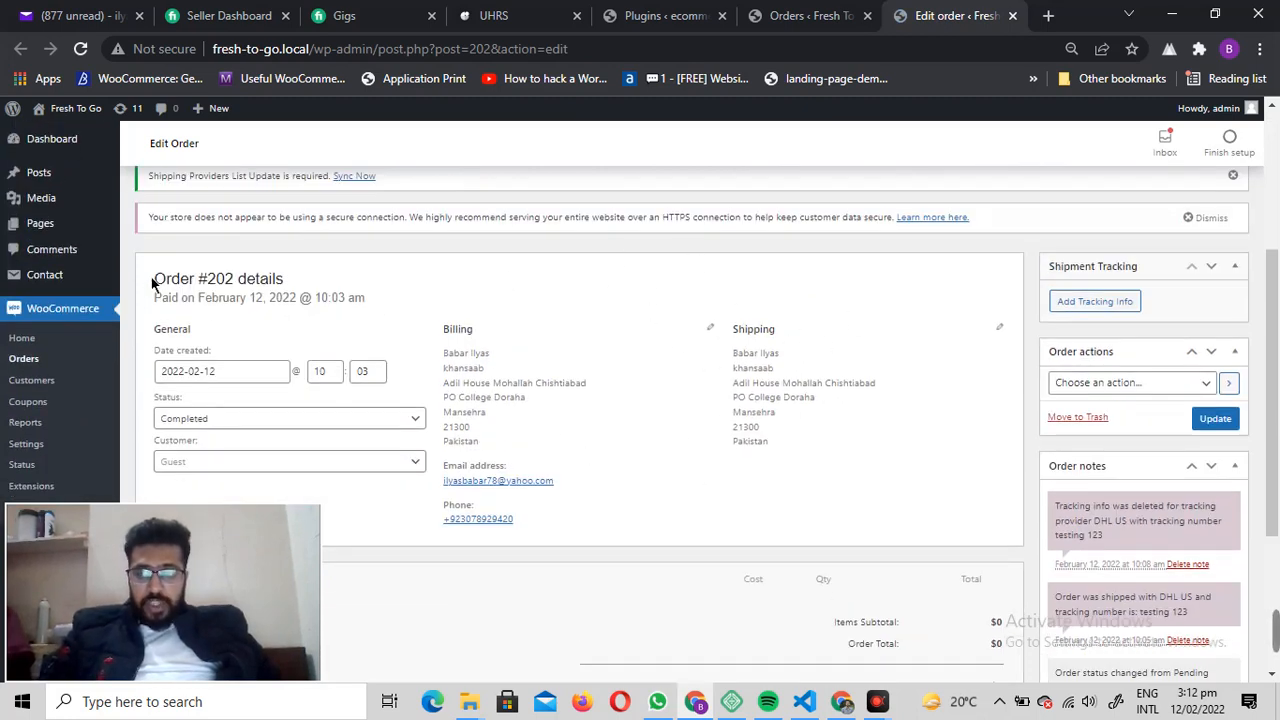
{"action": "left_click_drag", "start_coordinate": [152, 283], "coordinate": [298, 285]}
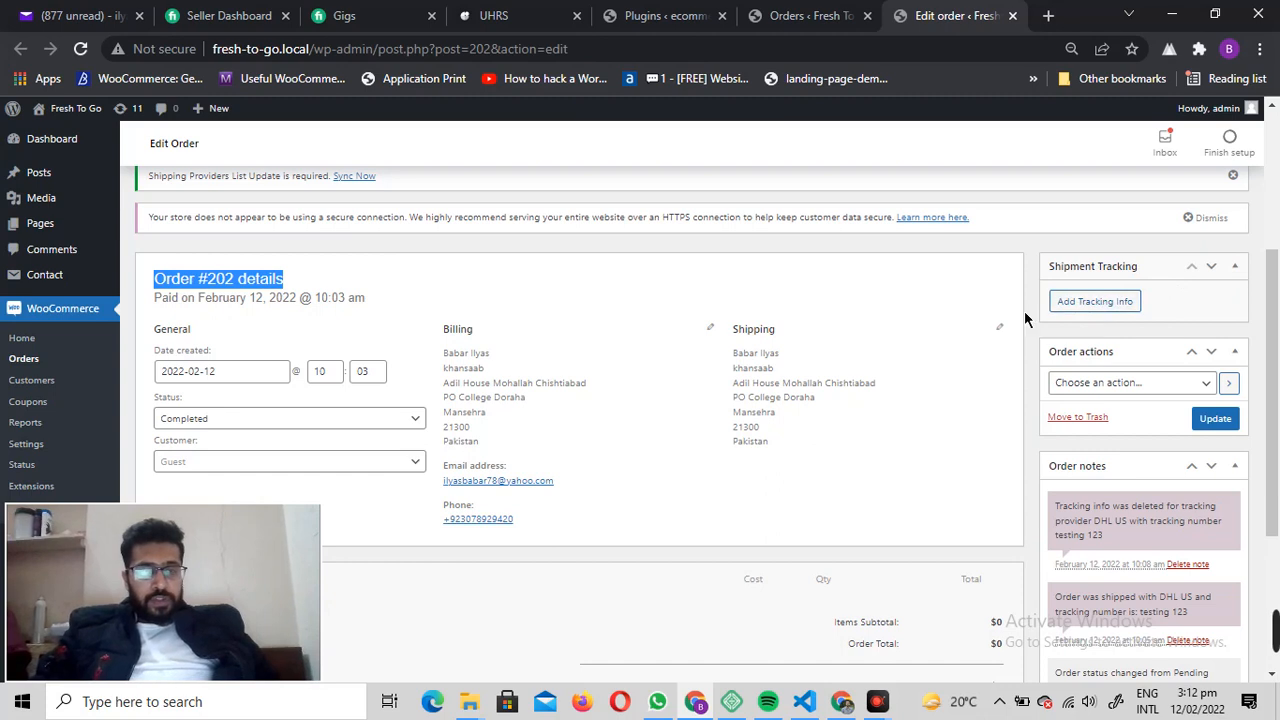
{"action": "left_click", "coordinate": [1105, 301]}
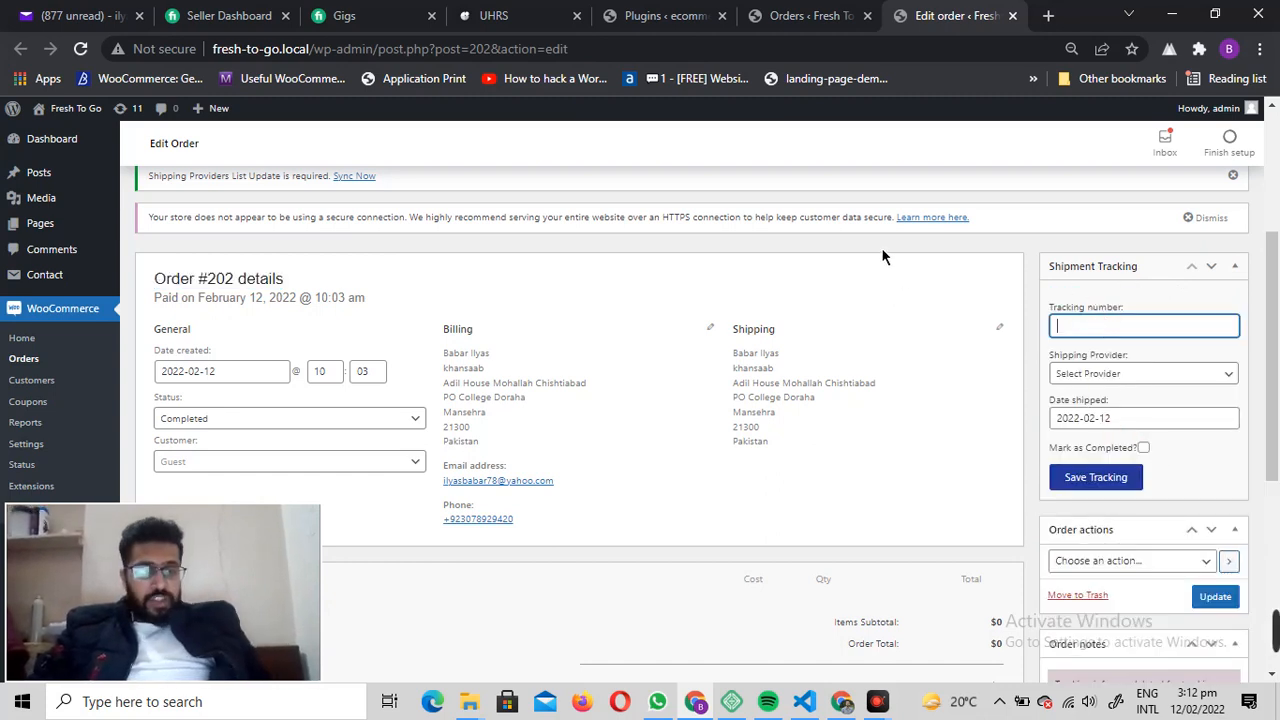
{"action": "type", "text": "test"}
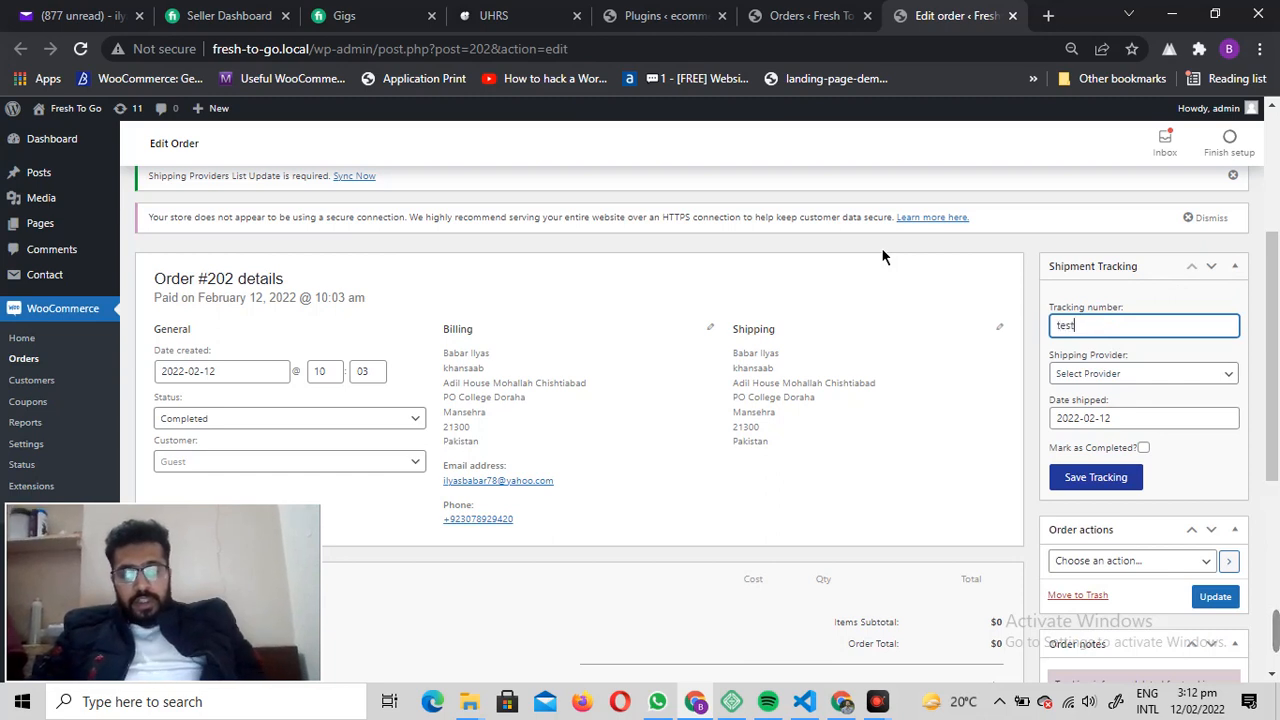
{"action": "type", "text": "ing 123"}
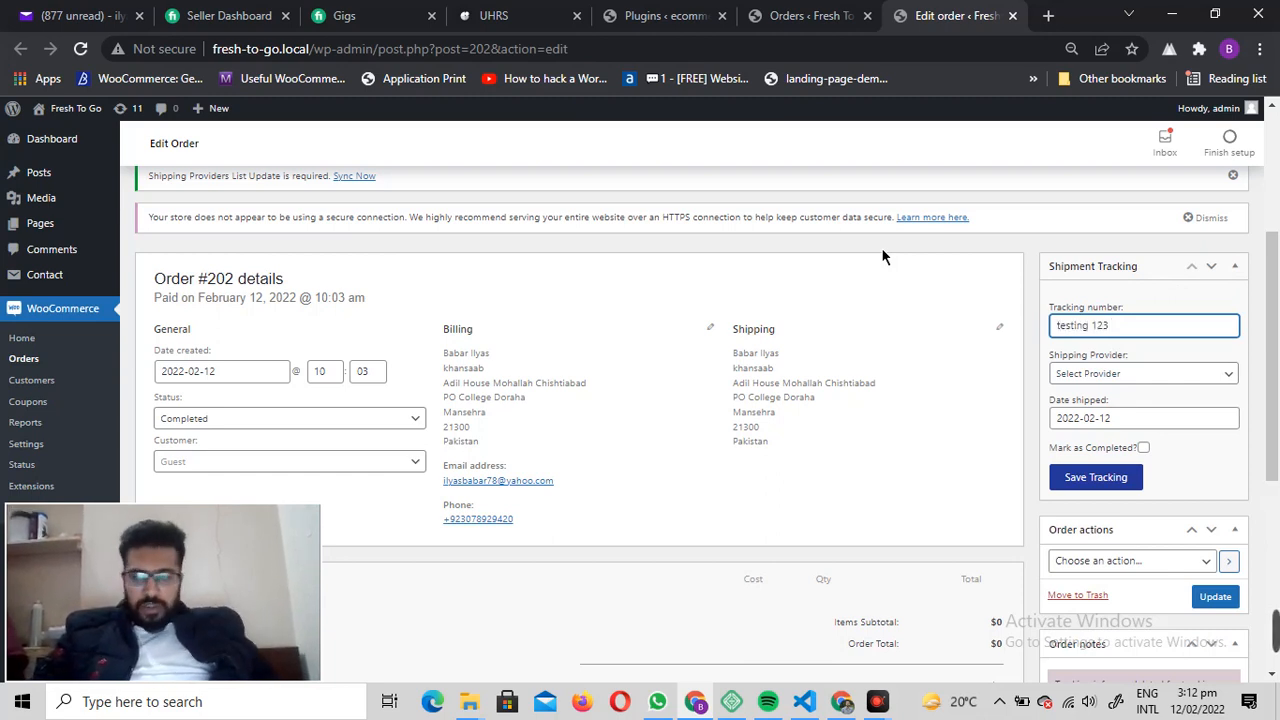
- Choose Colis Privé as the shipping provider, set the shipped date to 2022-02-12 and save the tracking info
{"action": "left_click", "coordinate": [1114, 375]}
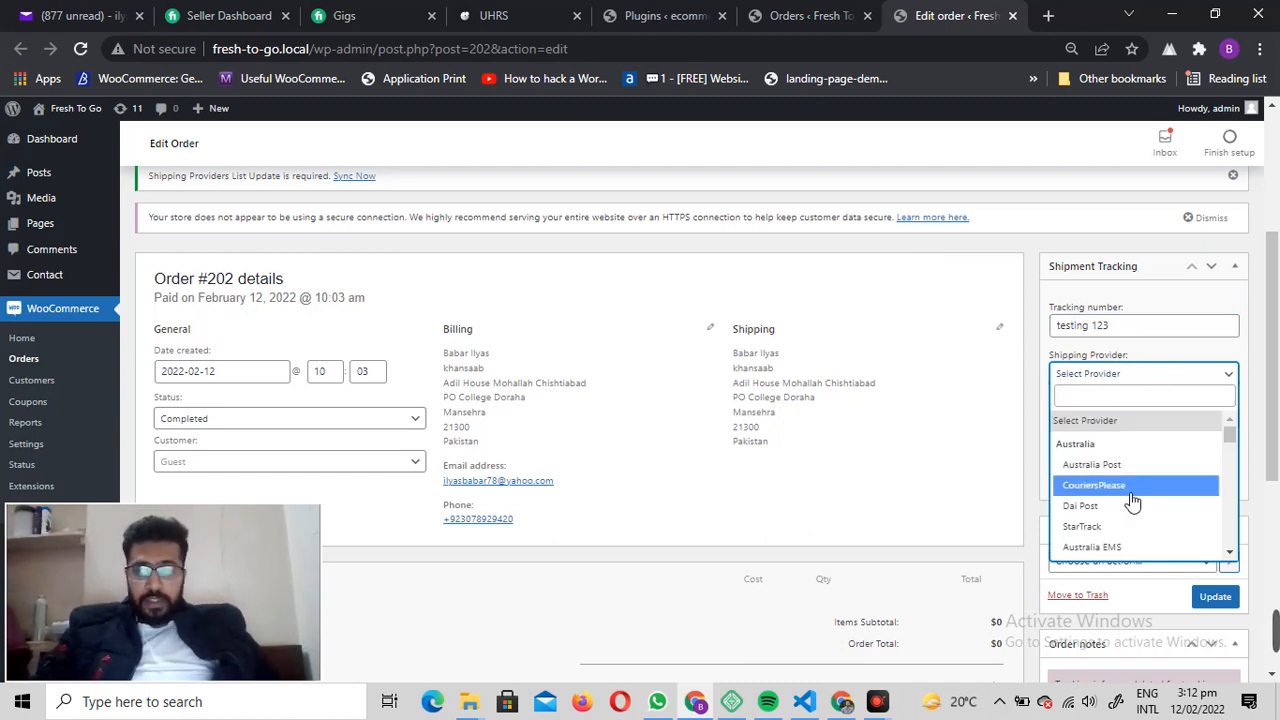
{"action": "scroll", "coordinate": [1133, 501], "scroll_direction": "down", "scroll_amount": 10}
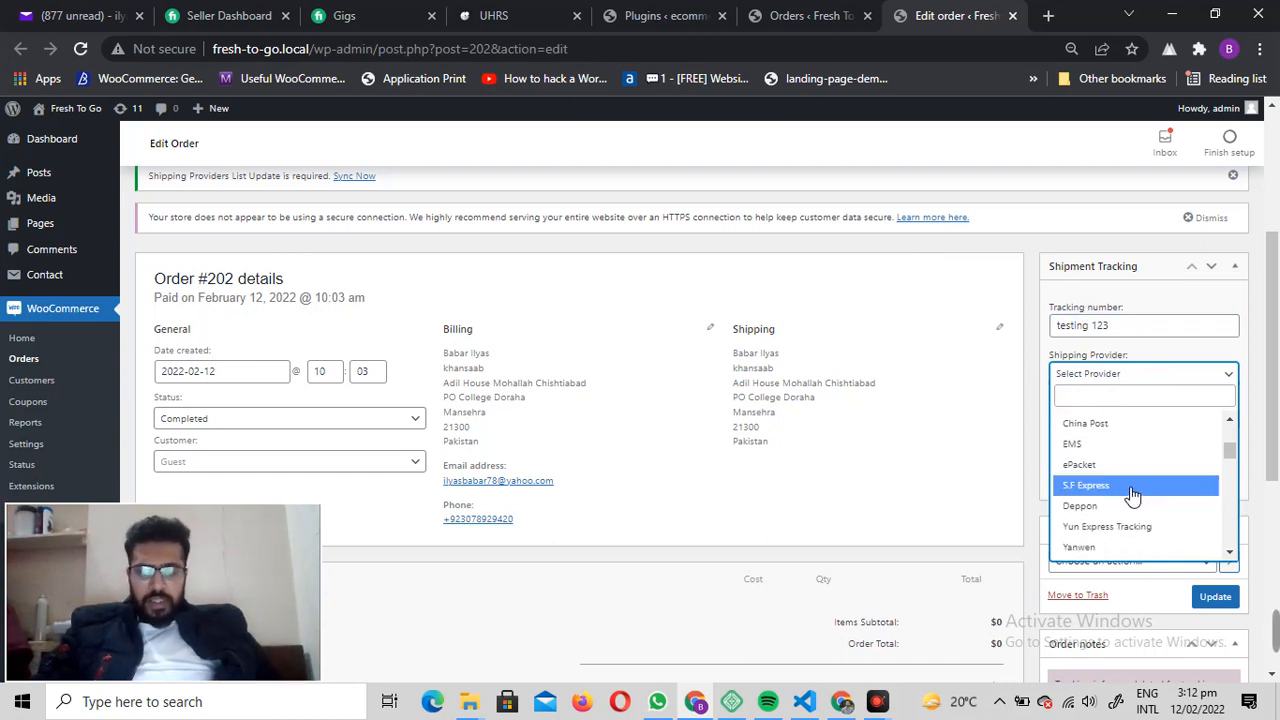
{"action": "scroll", "coordinate": [1133, 497], "scroll_direction": "down", "scroll_amount": 10}
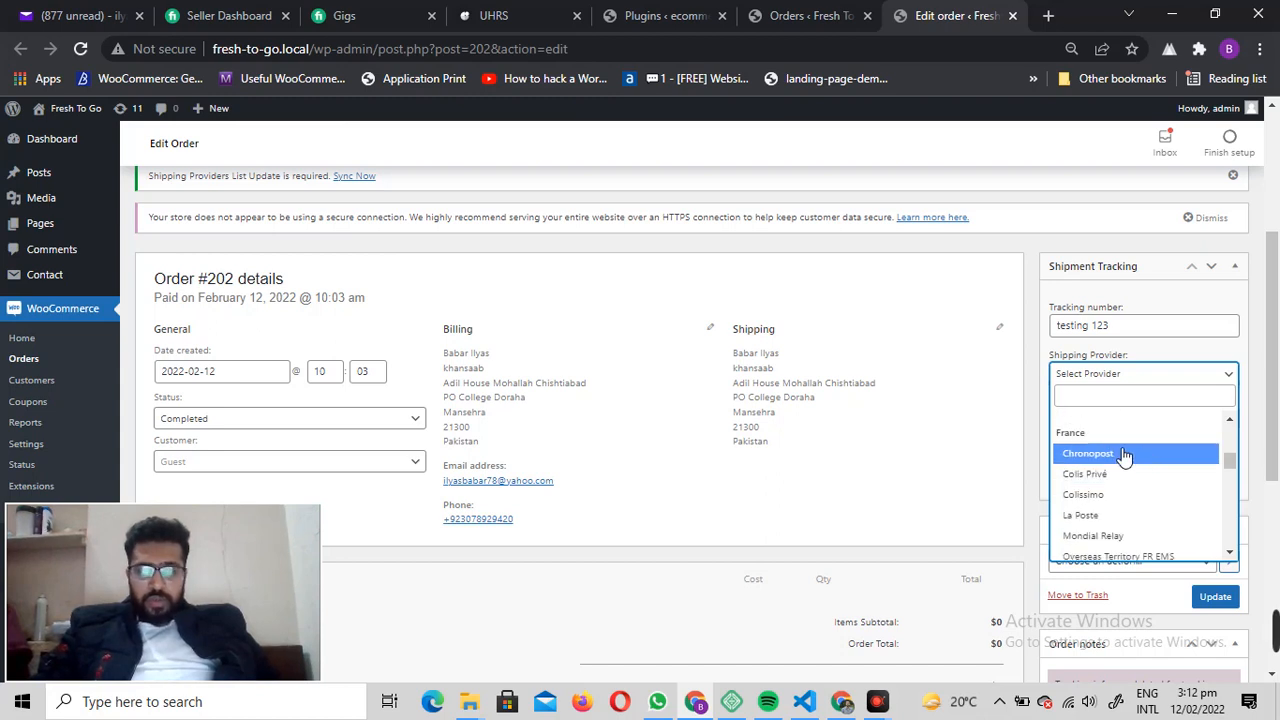
{"action": "left_click", "coordinate": [1106, 476]}
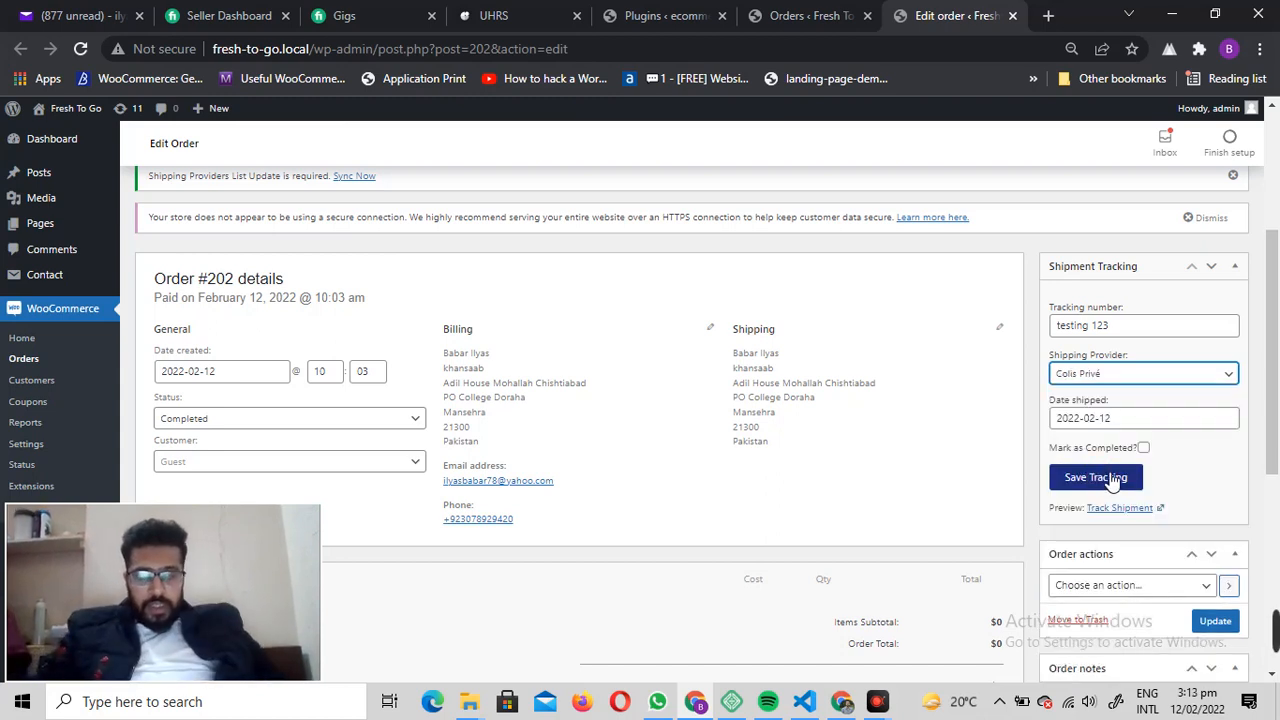
{"action": "left_click", "coordinate": [1097, 416]}
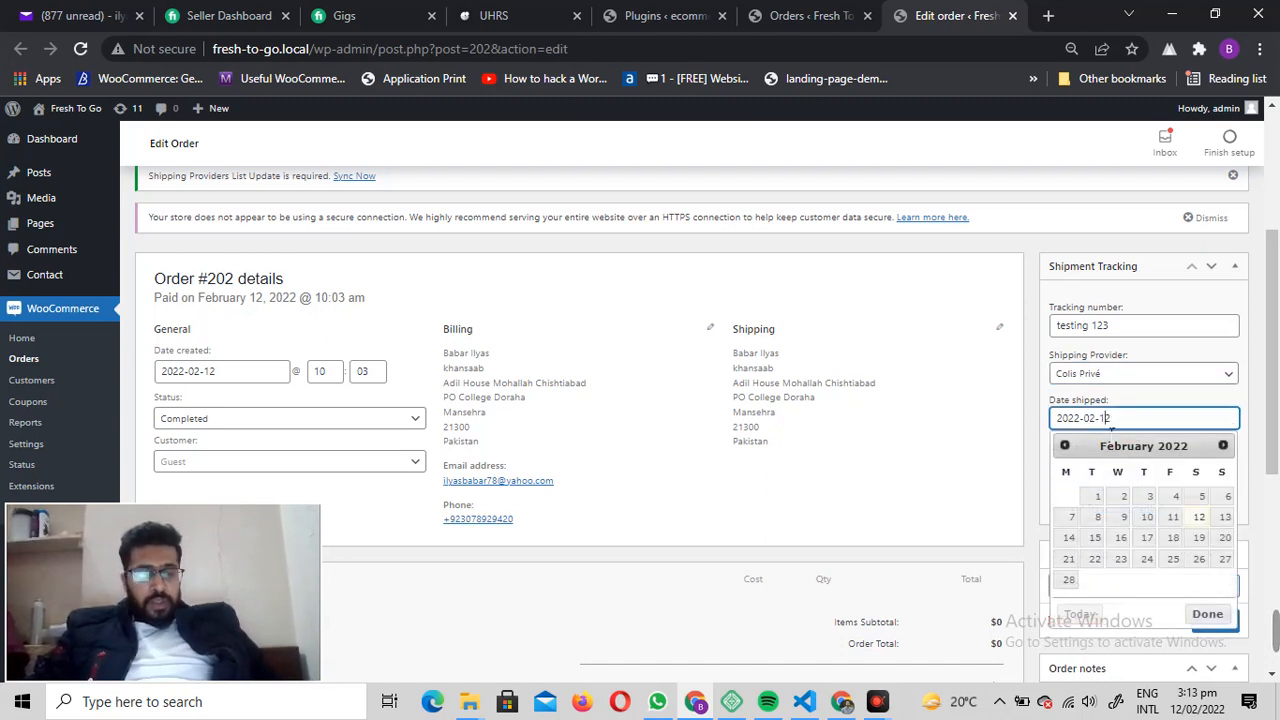
{"action": "left_click", "coordinate": [1199, 516]}
{"action": "left_click", "coordinate": [1122, 474]}
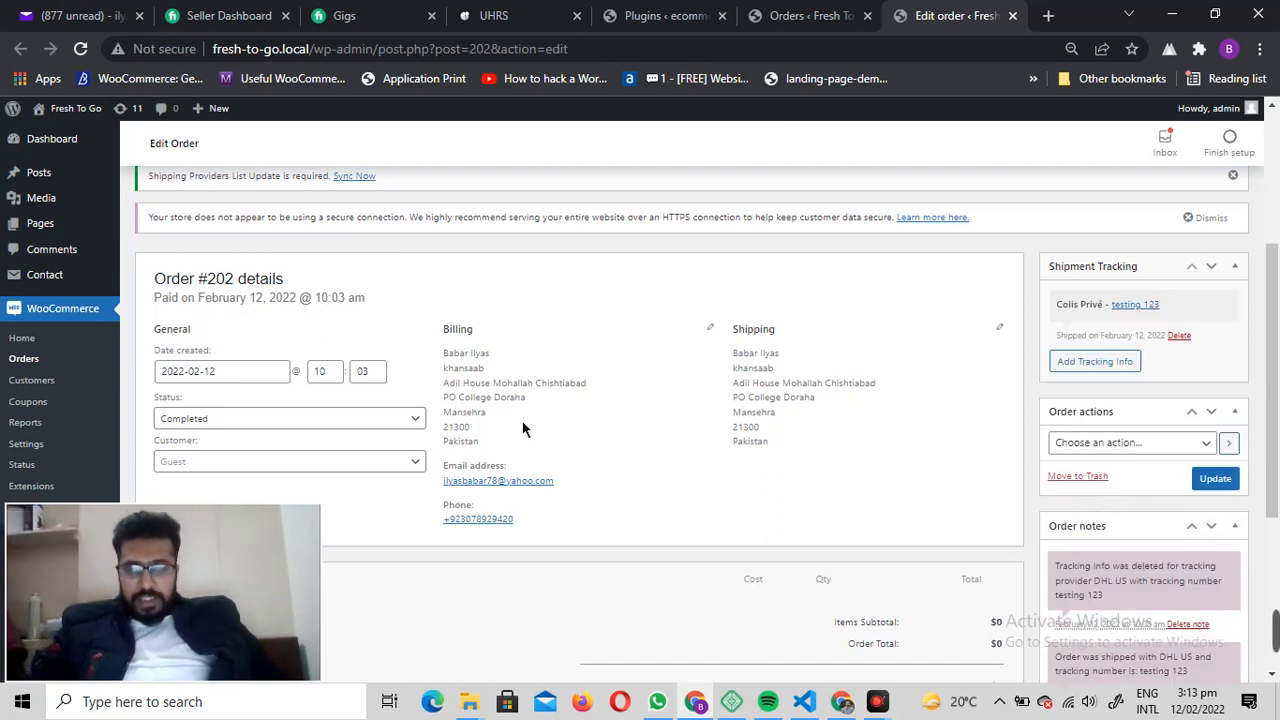
- Open the WooCommerce email settings and examine the list of order notification emails, especially the Completed order email
{"action": "scroll", "coordinate": [568, 455], "scroll_direction": "down", "scroll_amount": 2}
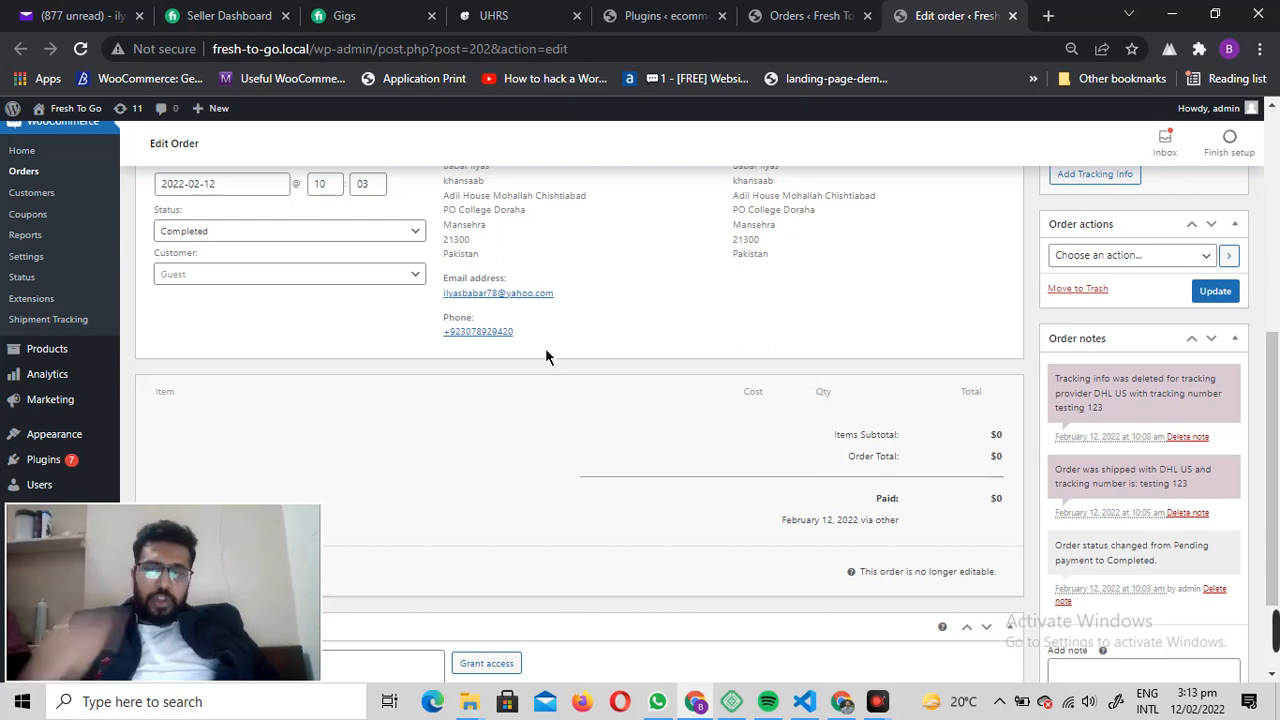
{"action": "scroll", "coordinate": [114, 349], "scroll_direction": "up", "scroll_amount": 2}
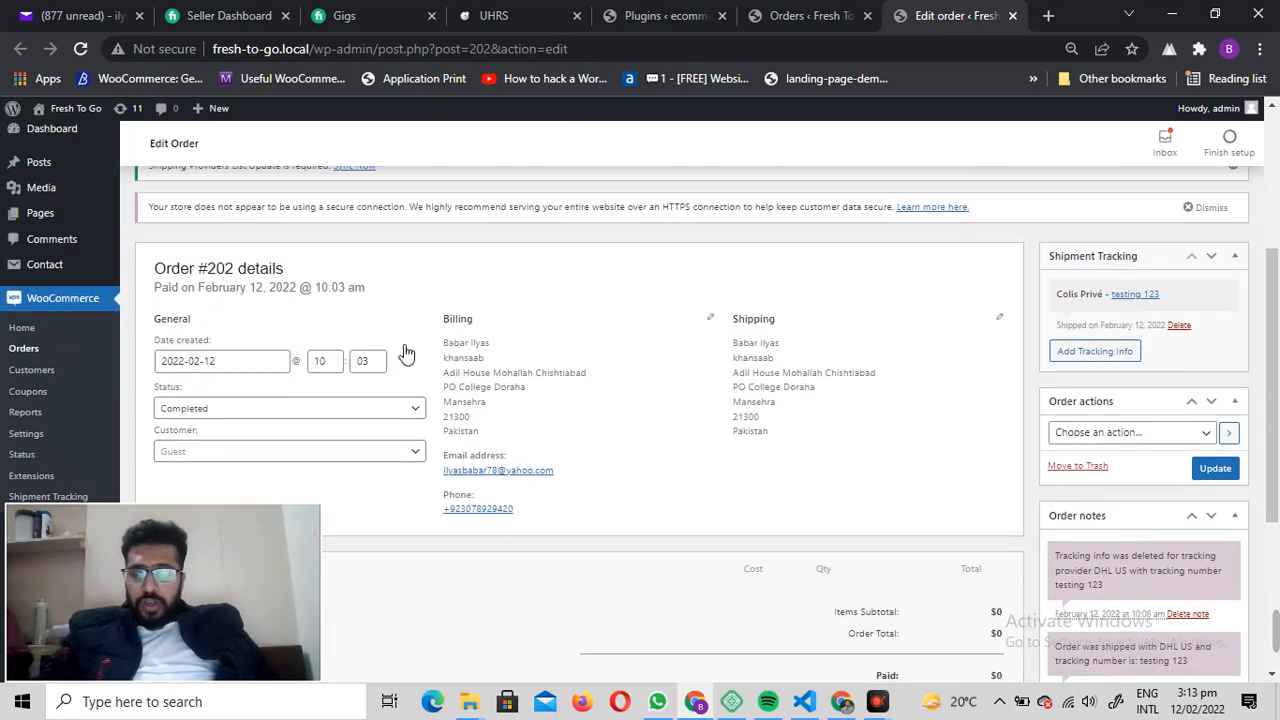
{"action": "left_click", "coordinate": [30, 447]}
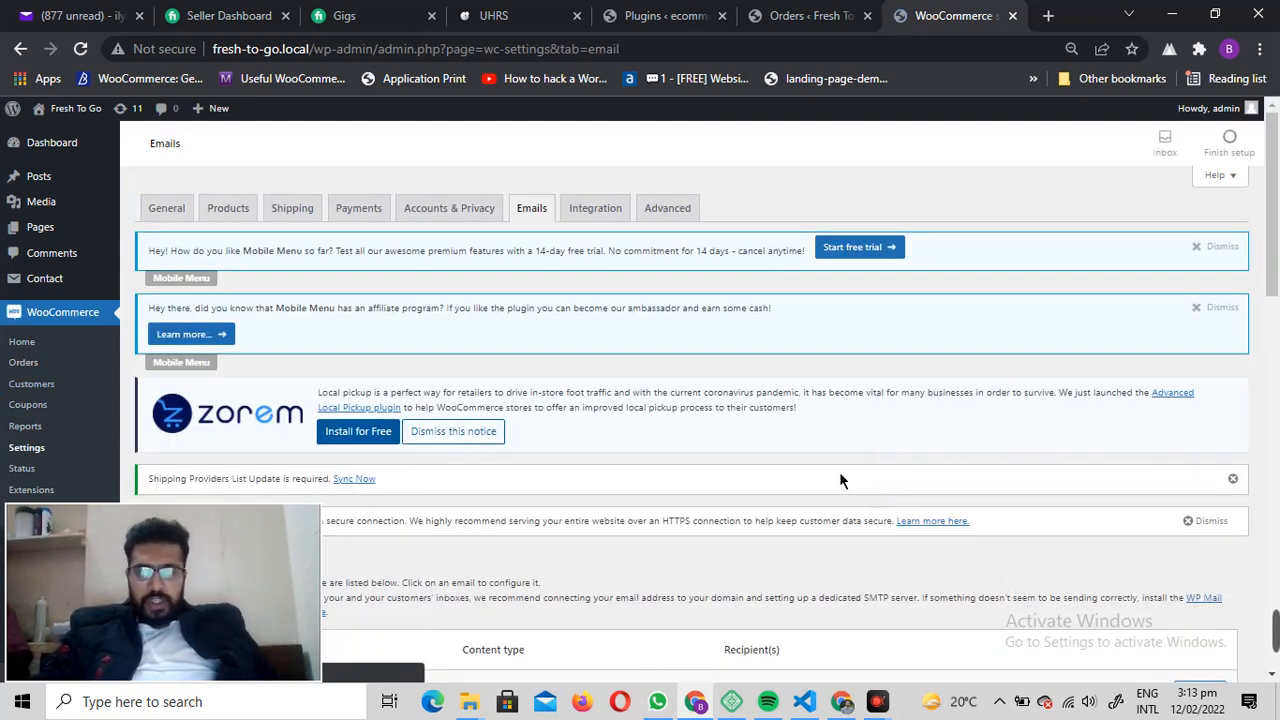
{"action": "scroll", "coordinate": [839, 471], "scroll_direction": "down", "scroll_amount": 3}
{"action": "scroll", "coordinate": [643, 397], "scroll_direction": "down", "scroll_amount": 2}
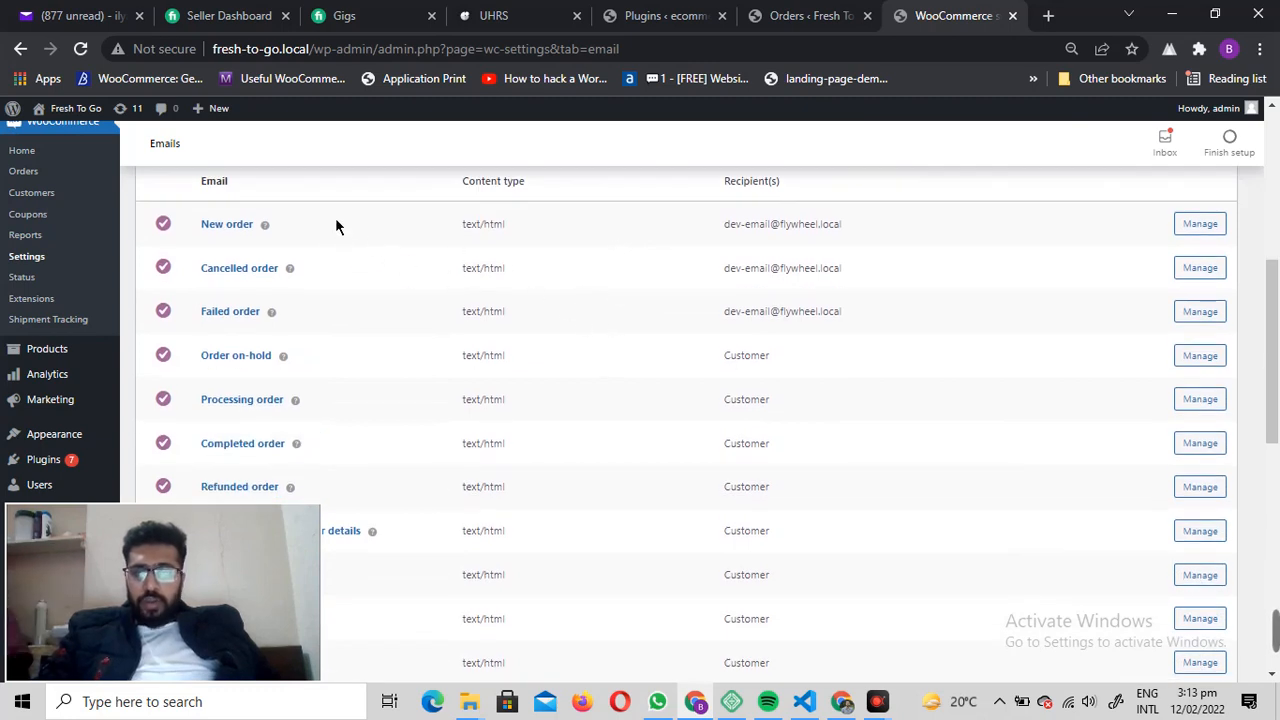
{"action": "scroll", "coordinate": [335, 217], "scroll_direction": "down", "scroll_amount": 2}
{"action": "scroll", "coordinate": [333, 230], "scroll_direction": "up", "scroll_amount": 1}
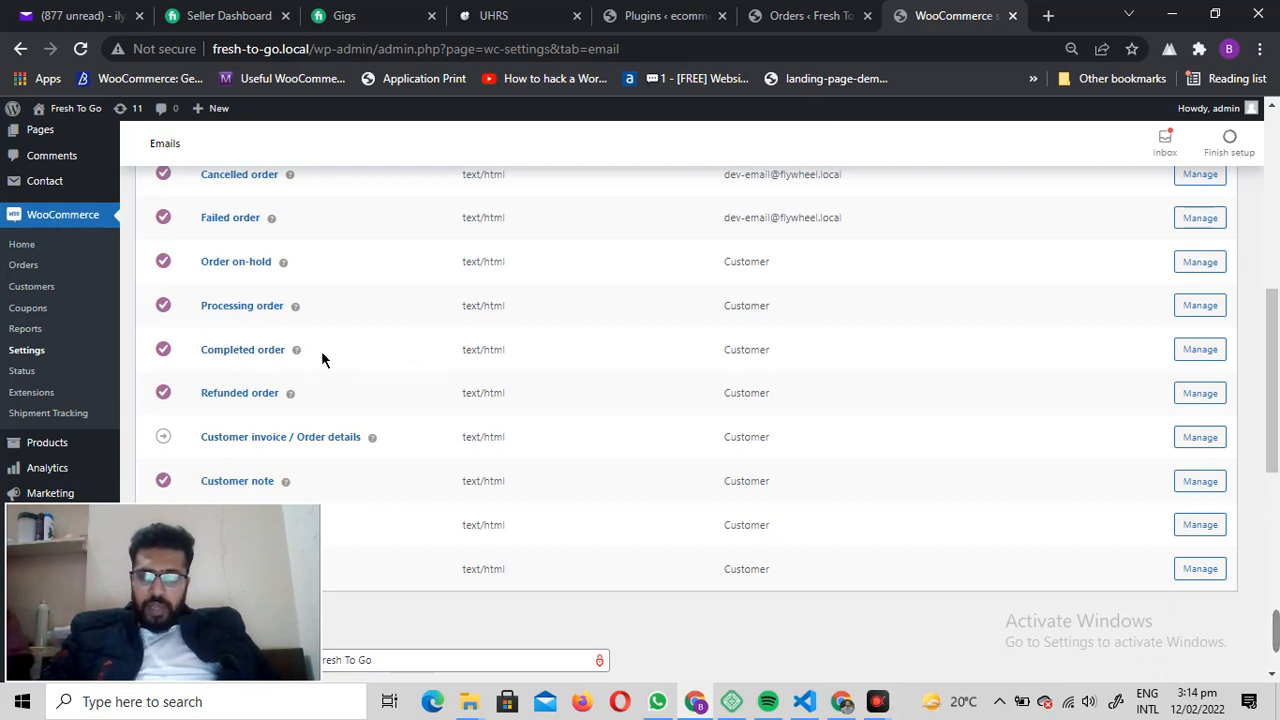
{"action": "mouse_move", "coordinate": [297, 352]}
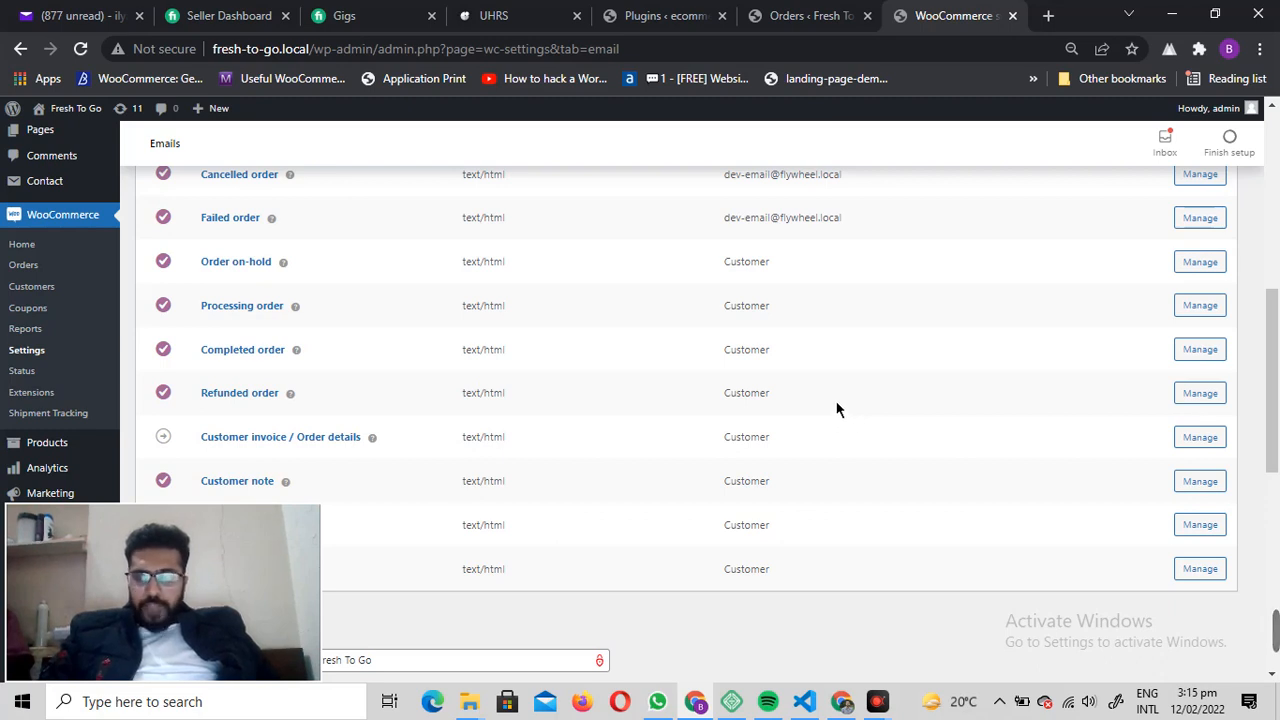
{"action": "mouse_move", "coordinate": [1275, 631]}
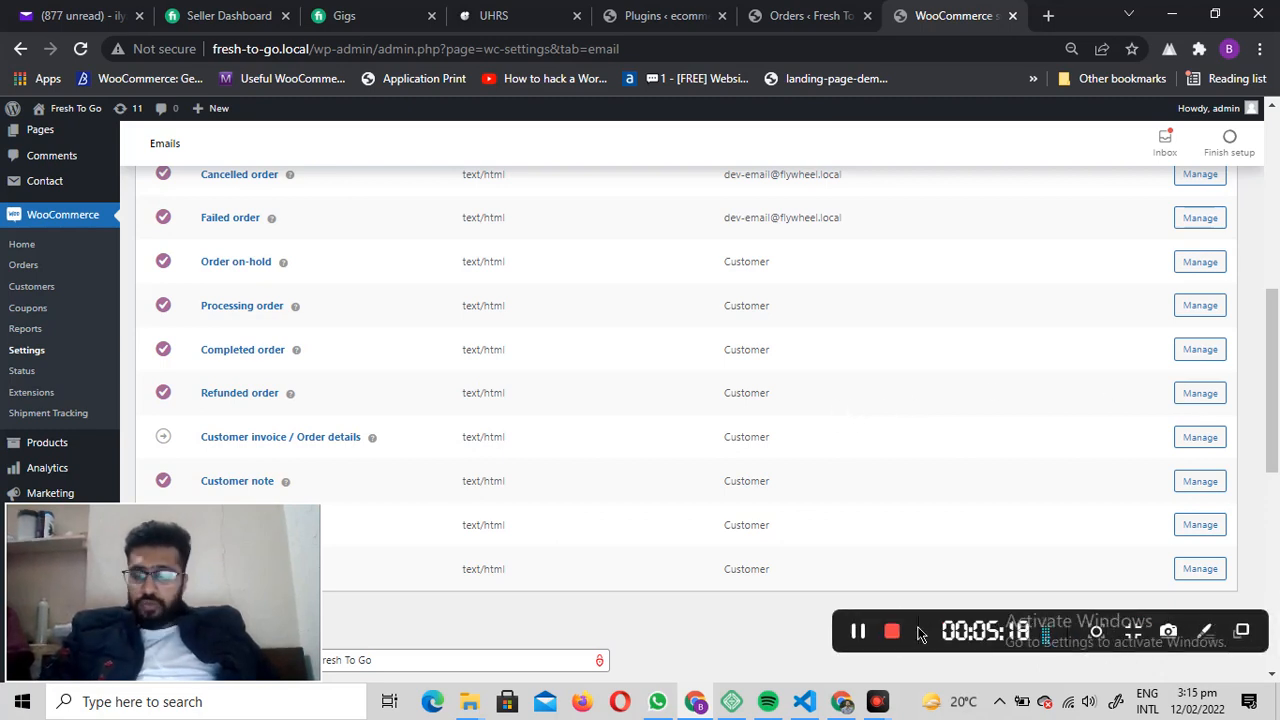